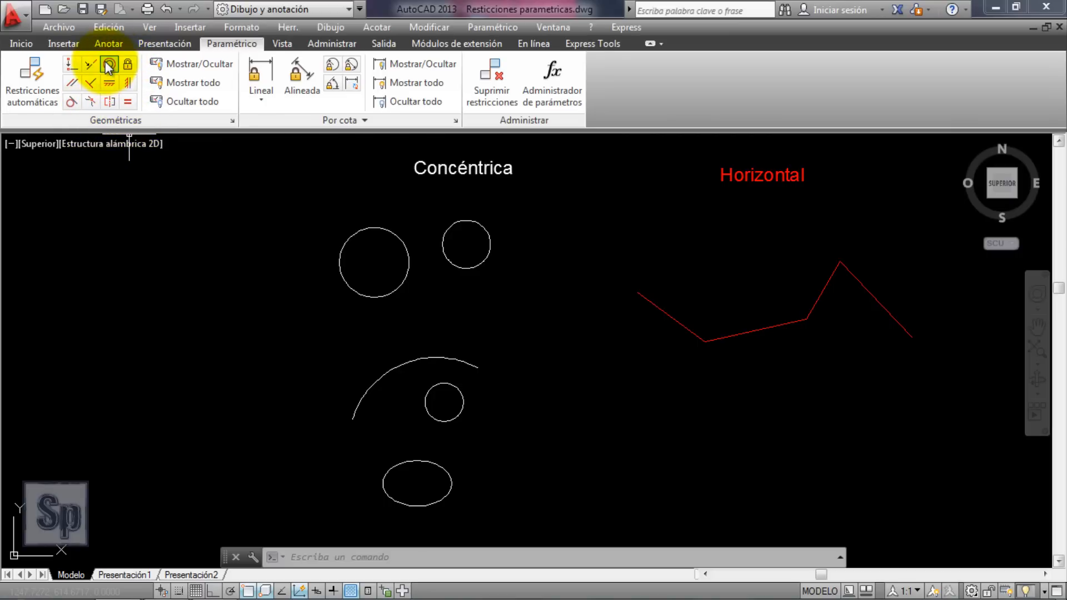
Step: Apply a Concentric constraint to the two upper white circles, with the larger circle as the first object and the smaller as the second
left_click(109, 65)
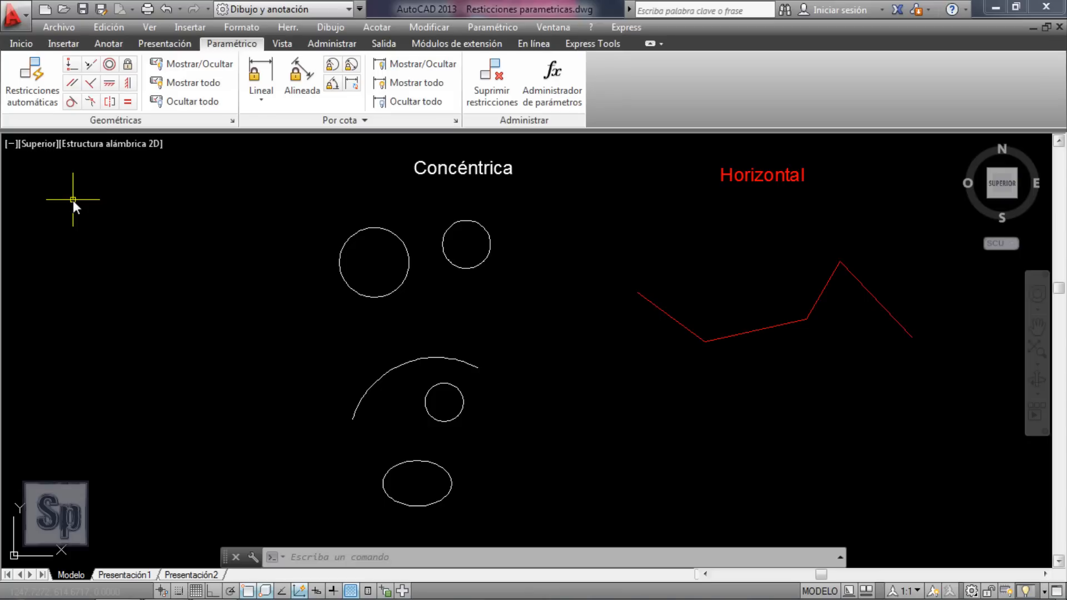
left_click(106, 66)
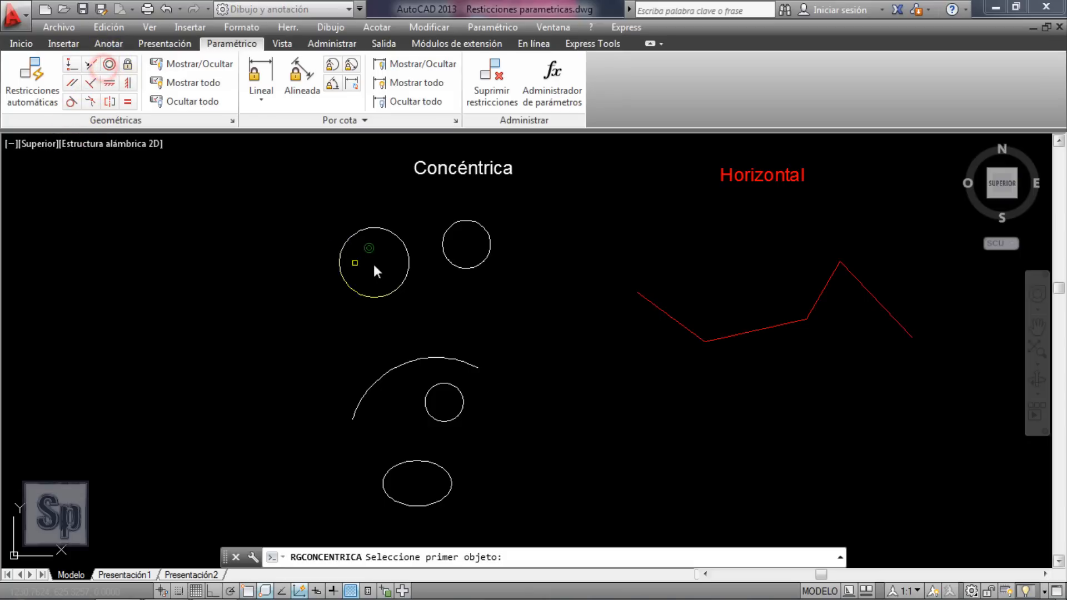
left_click(379, 229)
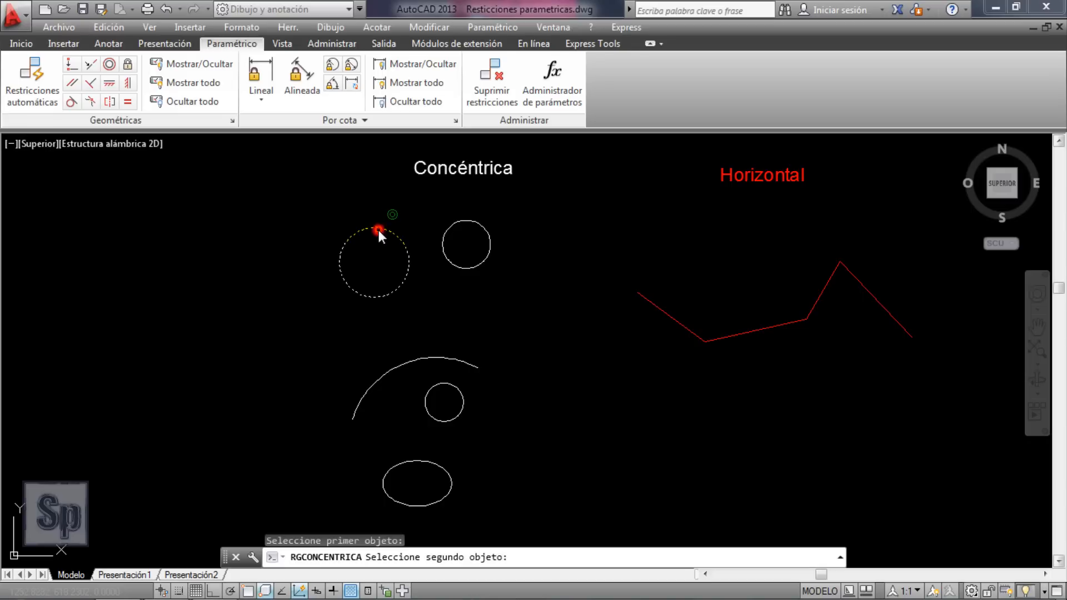
left_click(447, 232)
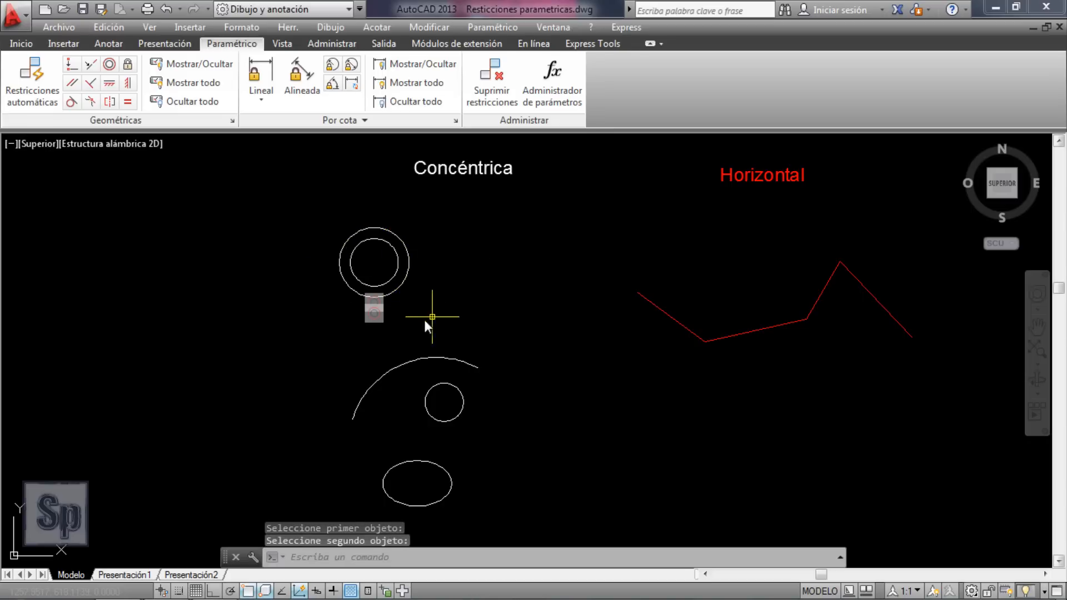
Step: Enlarge the outer circle of the concentric pair to about twice its radius using its quadrant grip
left_click(406, 243)
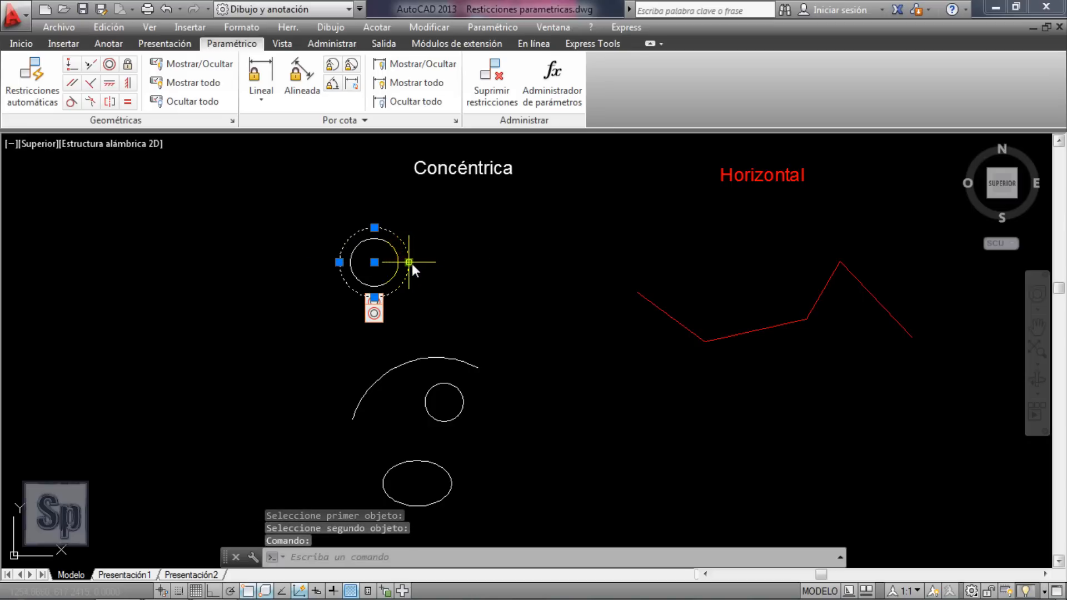
left_click(411, 263)
left_click(445, 263)
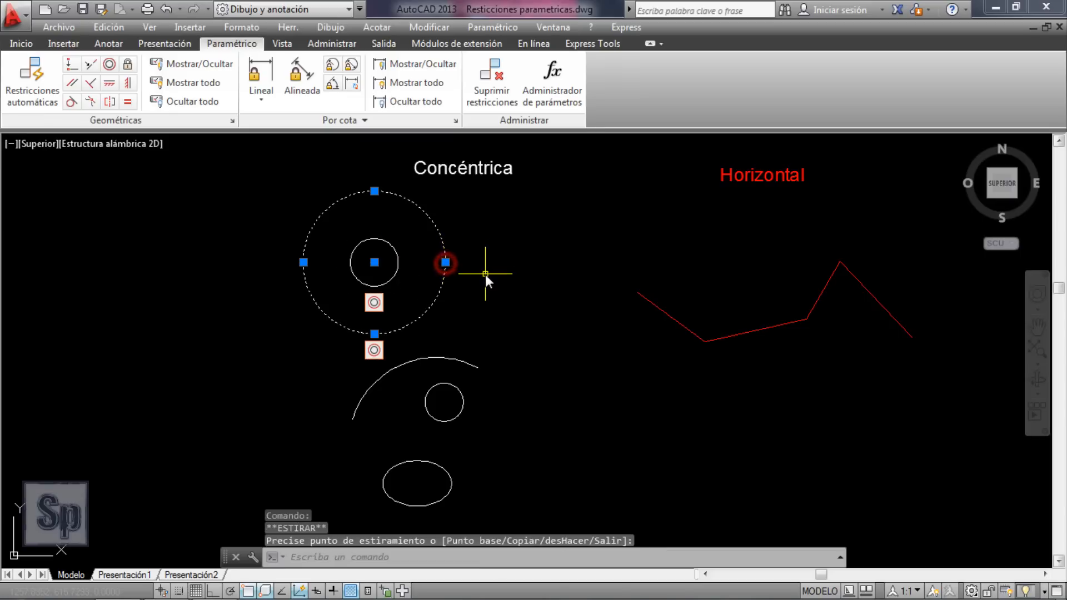
key("Escape")
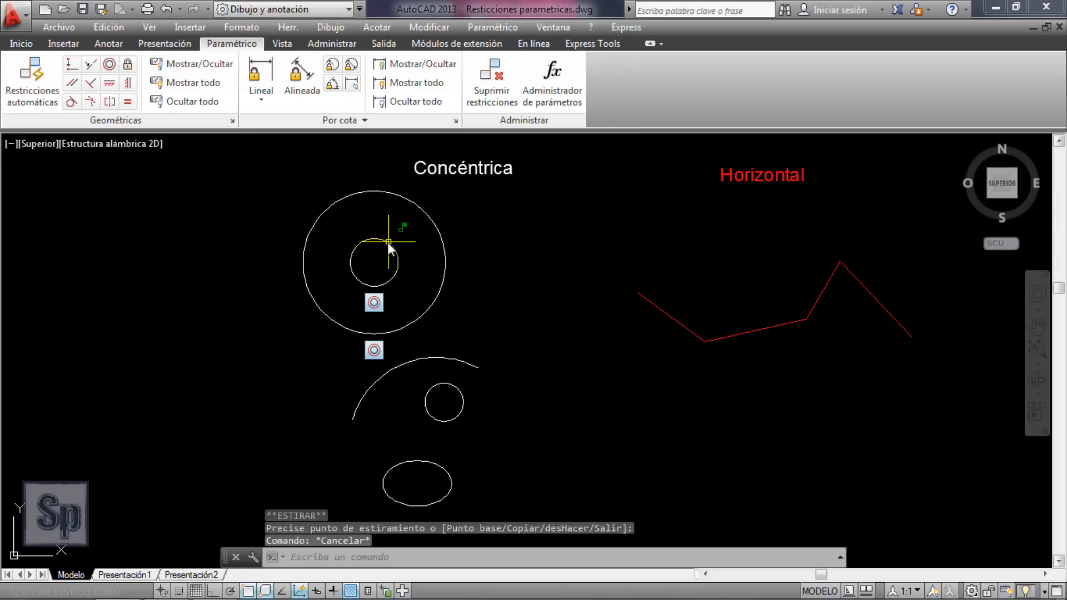
Step: Move the concentric pair to the right by the inner circle's centre grip, and shrink the outer circle using its quadrant grip
left_click(387, 242)
left_click(374, 262)
left_click(445, 262)
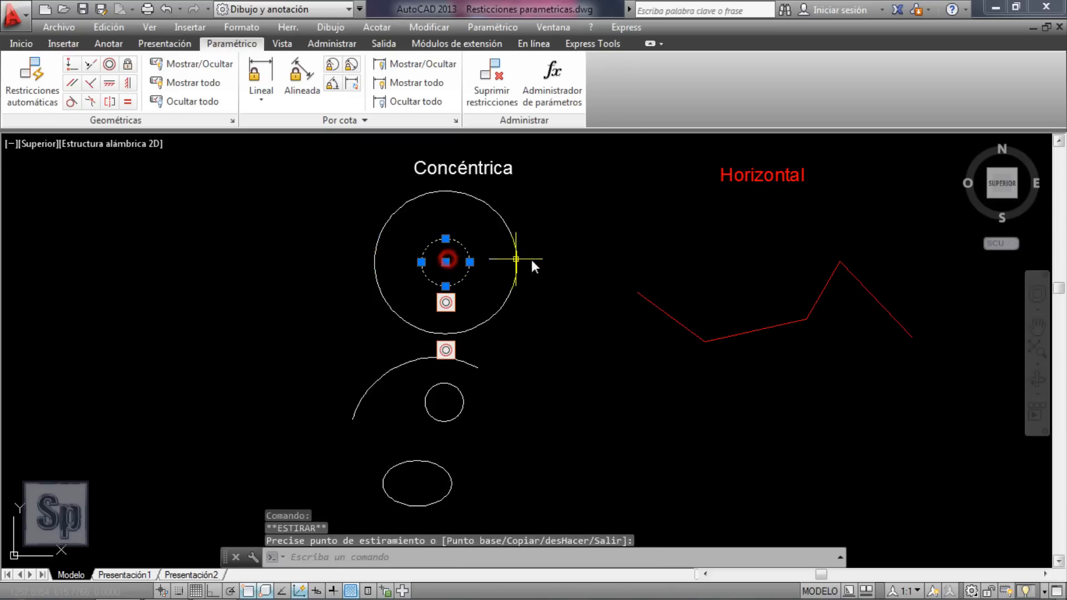
left_click(506, 225)
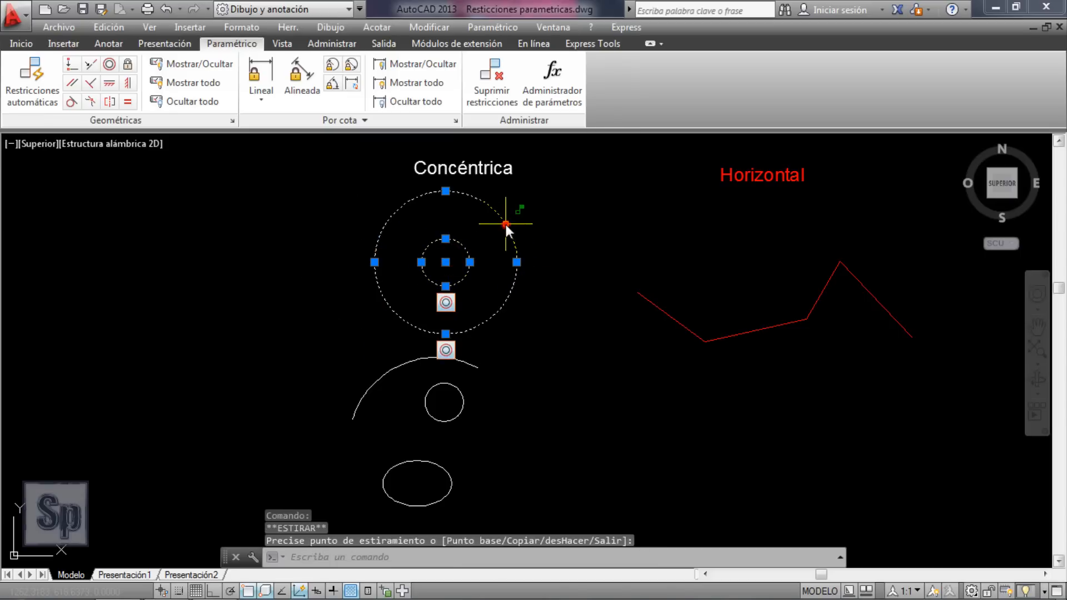
left_click(445, 192)
key("Escape")
Step: Apply a Concentric constraint between the arc and the small circle beneath it, with the arc as the first object
scroll(444, 281, "up", 2)
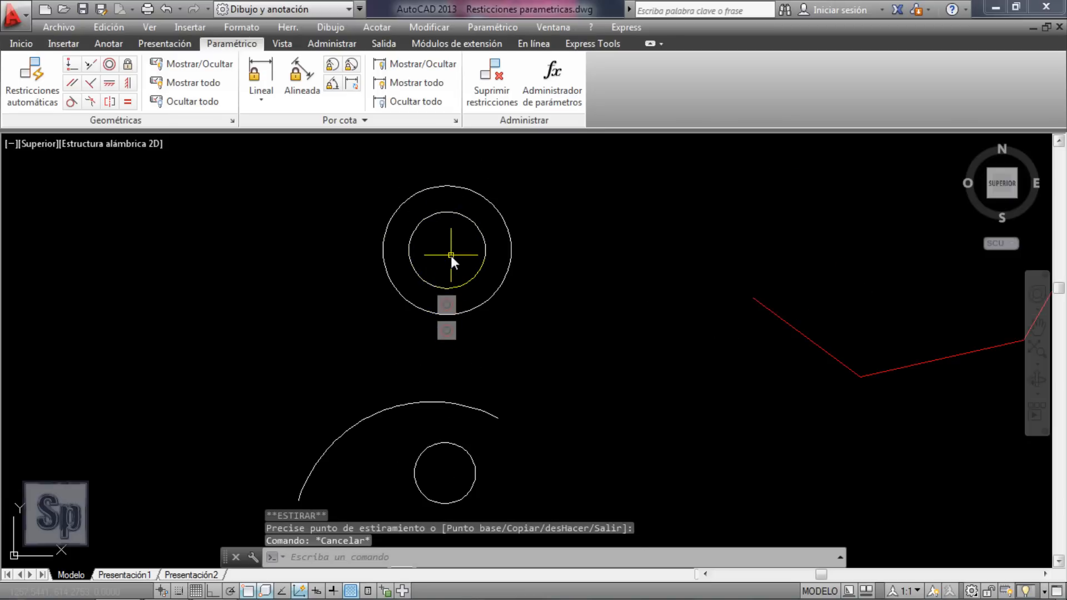
scroll(355, 250, "down", 4)
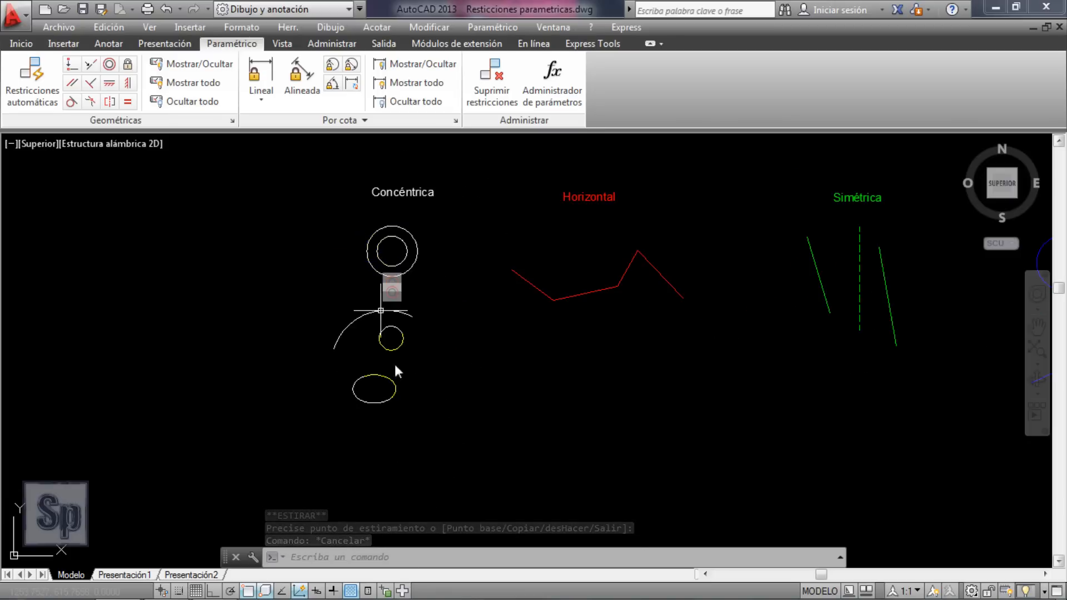
scroll(395, 366, "up", 4)
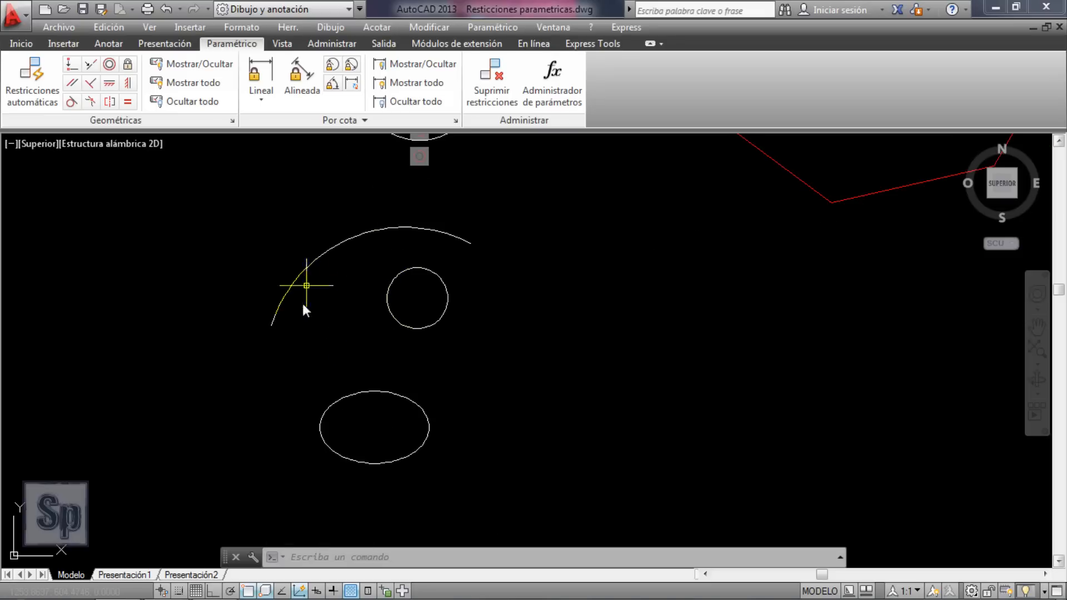
left_click(109, 64)
left_click(344, 244)
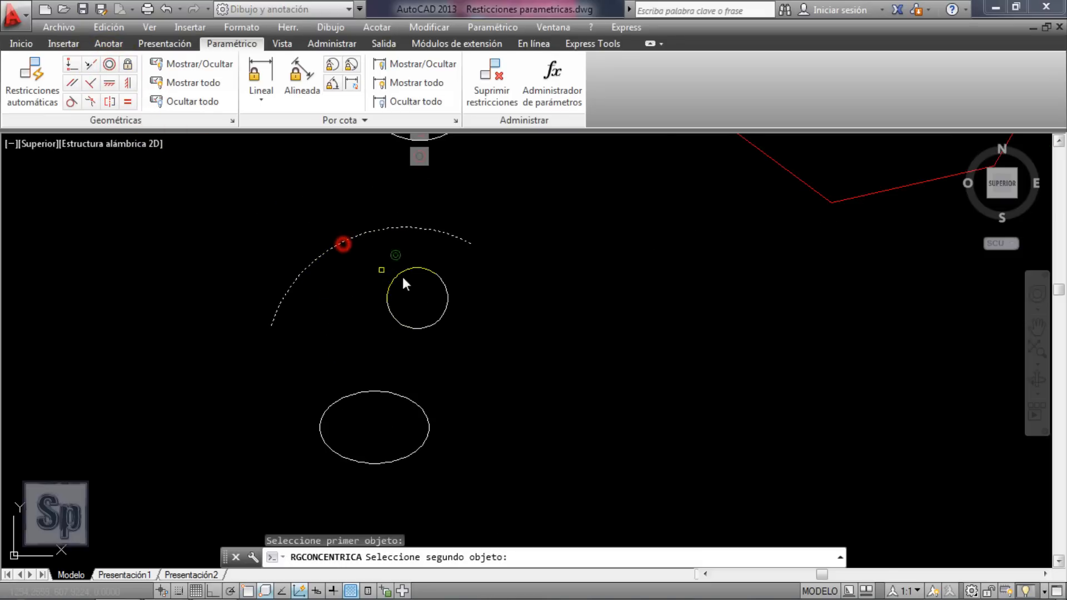
left_click(412, 272)
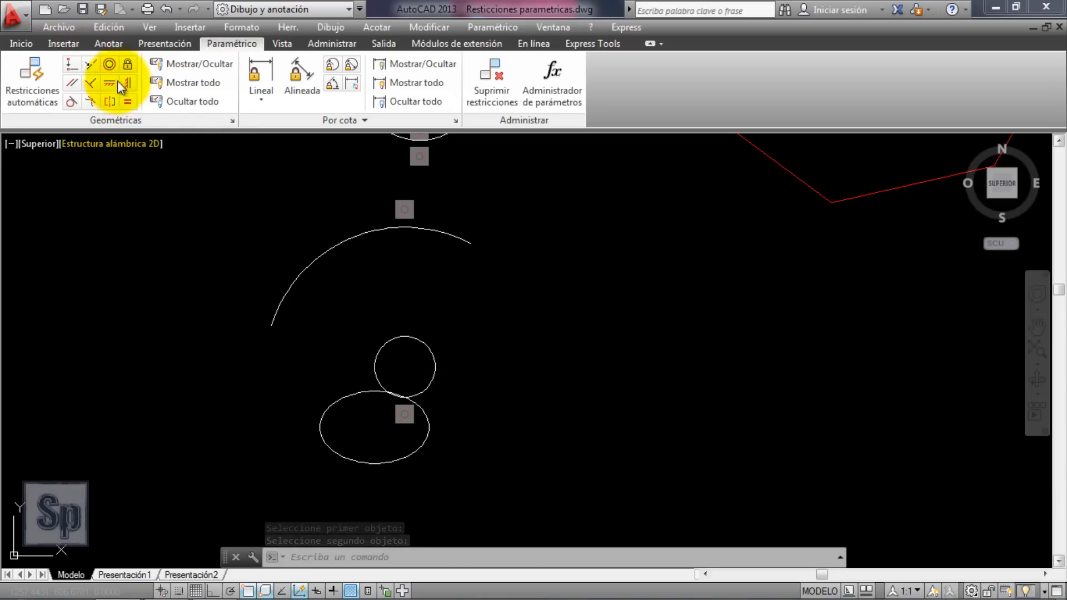
Step: Apply a Concentric constraint between the small circle and the ellipse, with the circle as the first object
left_click(111, 67)
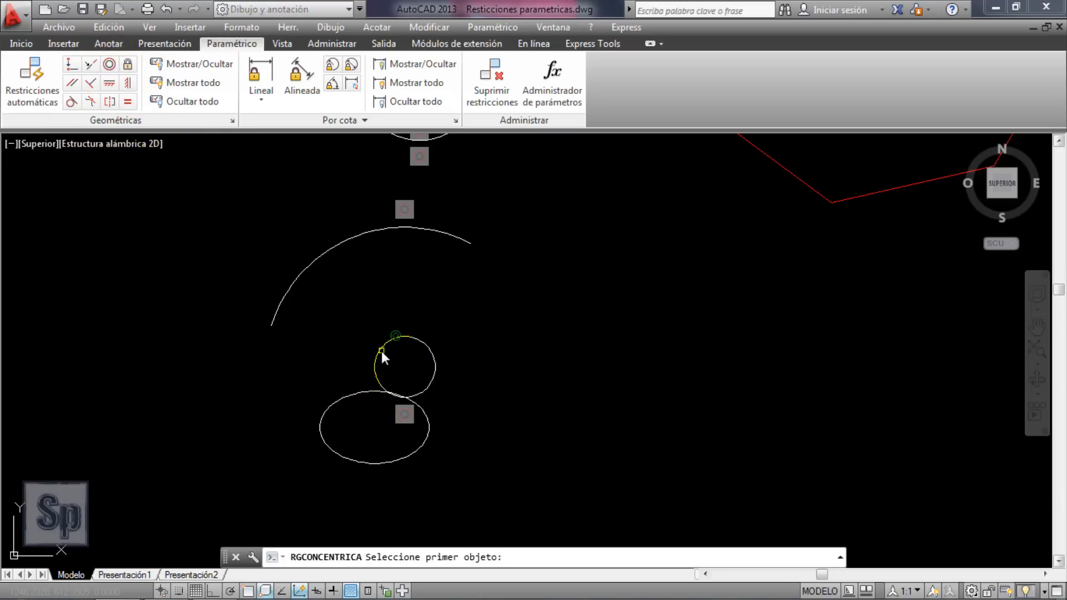
left_click(381, 350)
left_click(343, 399)
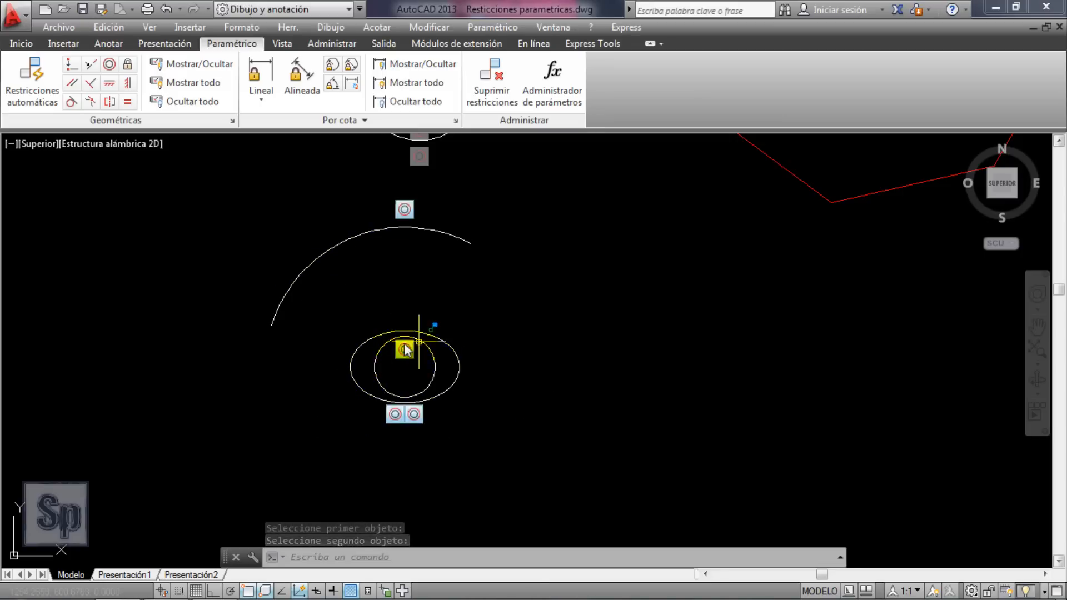
Step: Move the small circle inside the ellipse by its centre grip, first up to the right and back to the lower left
left_click(434, 372)
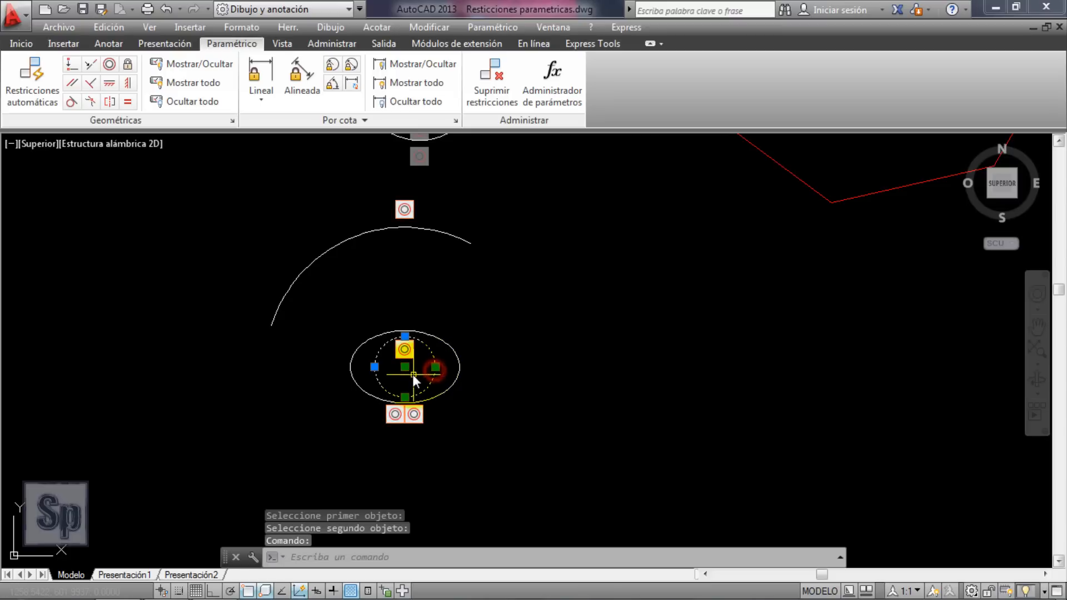
left_click(405, 367)
left_click(472, 336)
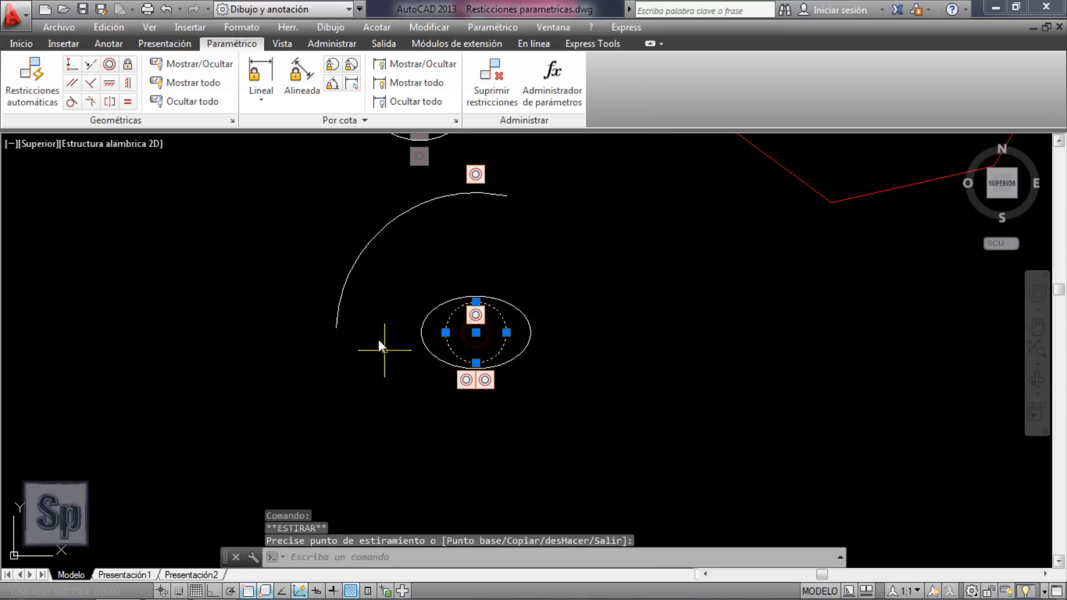
left_click(343, 352)
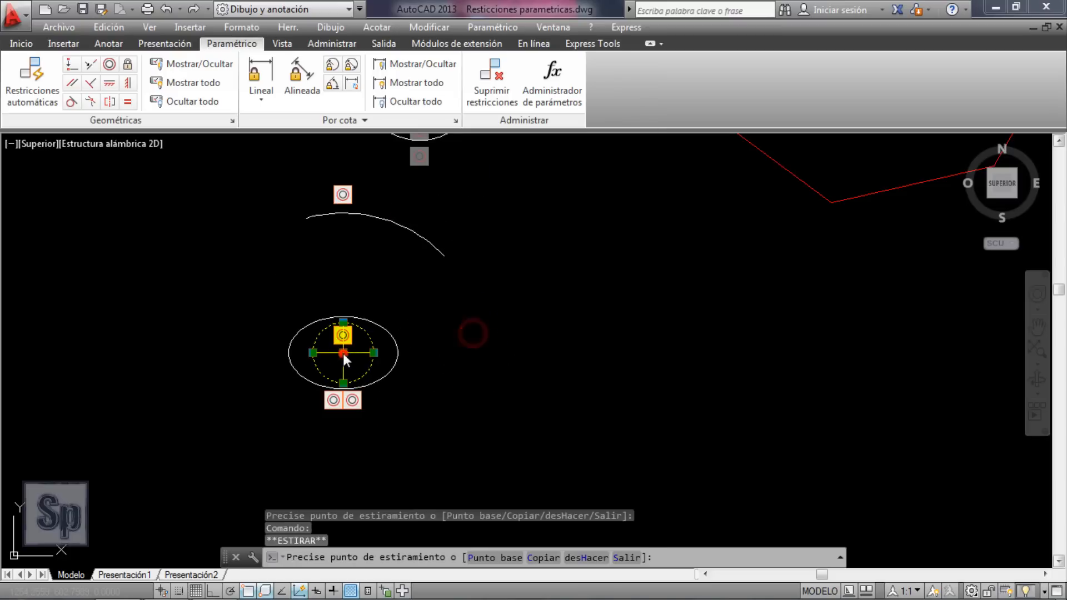
left_click(374, 352)
key("Escape")
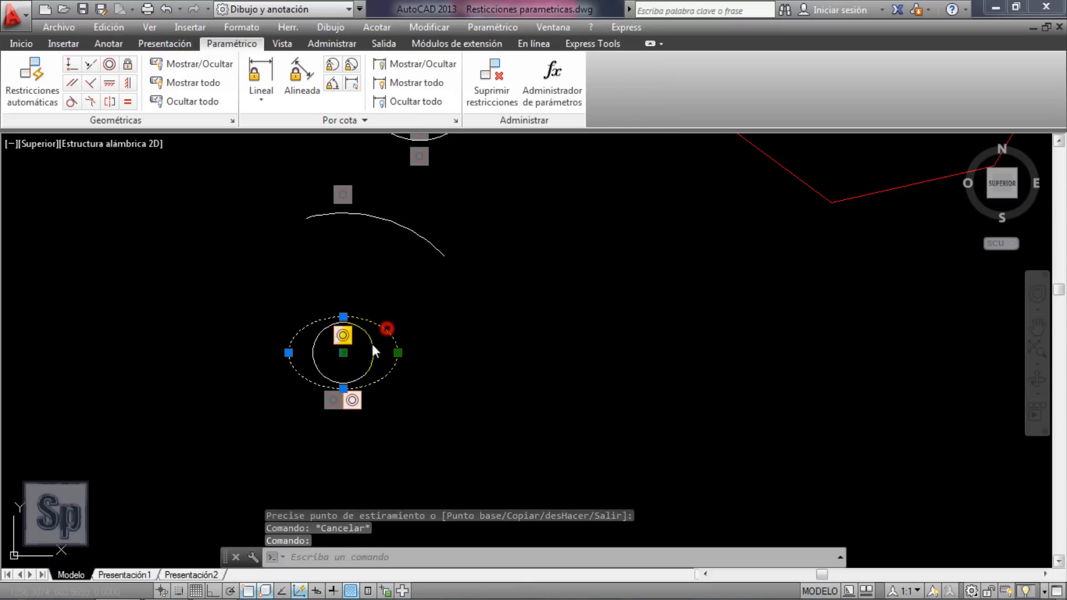
Step: Move the ellipse to the right by its centre grip and clear the selection
left_click(342, 352)
left_click(438, 348)
key("Escape")
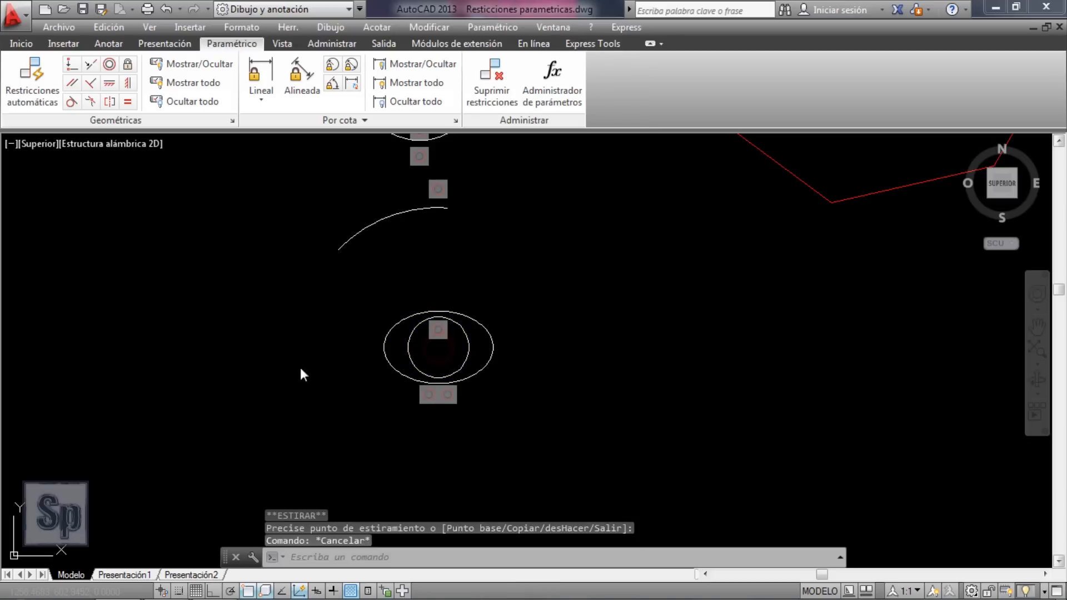
Step: Apply a Horizontal constraint to the second segment of the red polyline, the gently sloping one
scroll(222, 344, "down", 3)
key("Escape")
scroll(572, 214, "up", 2)
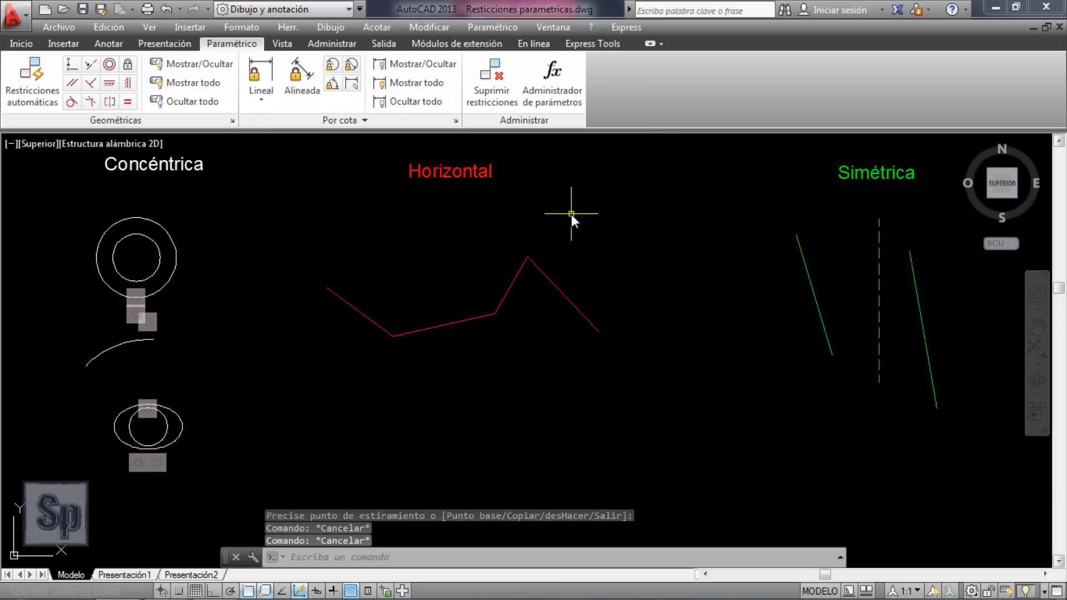
left_click(114, 87)
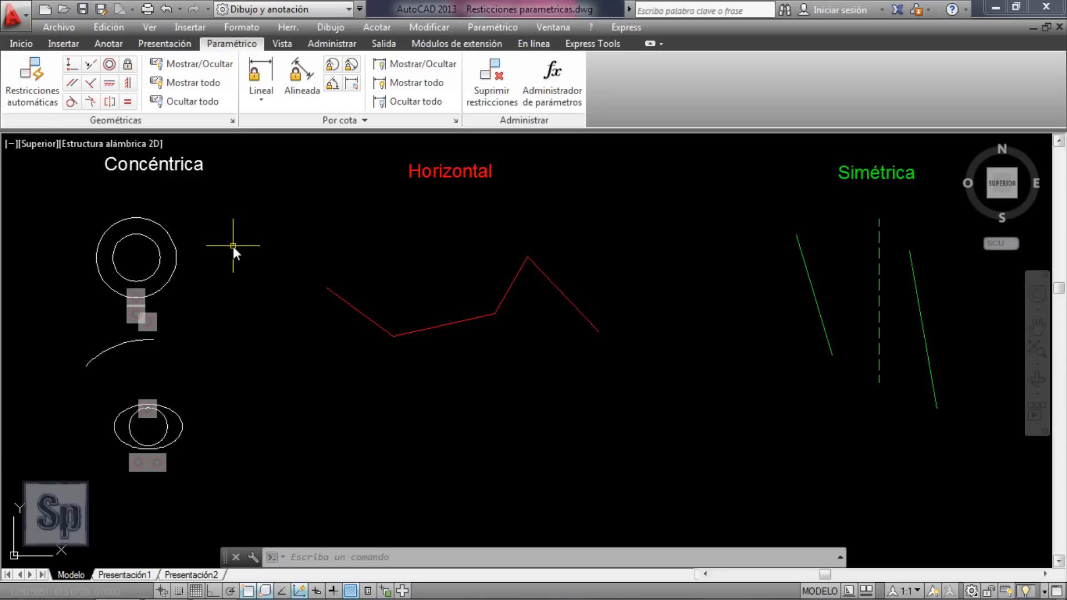
left_click(113, 89)
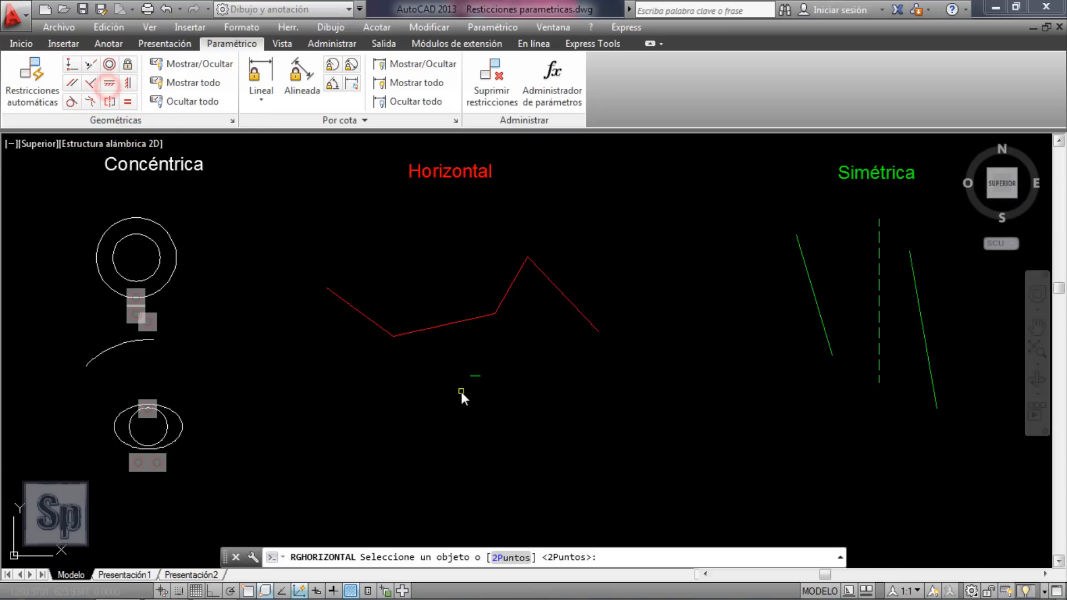
left_click(448, 327)
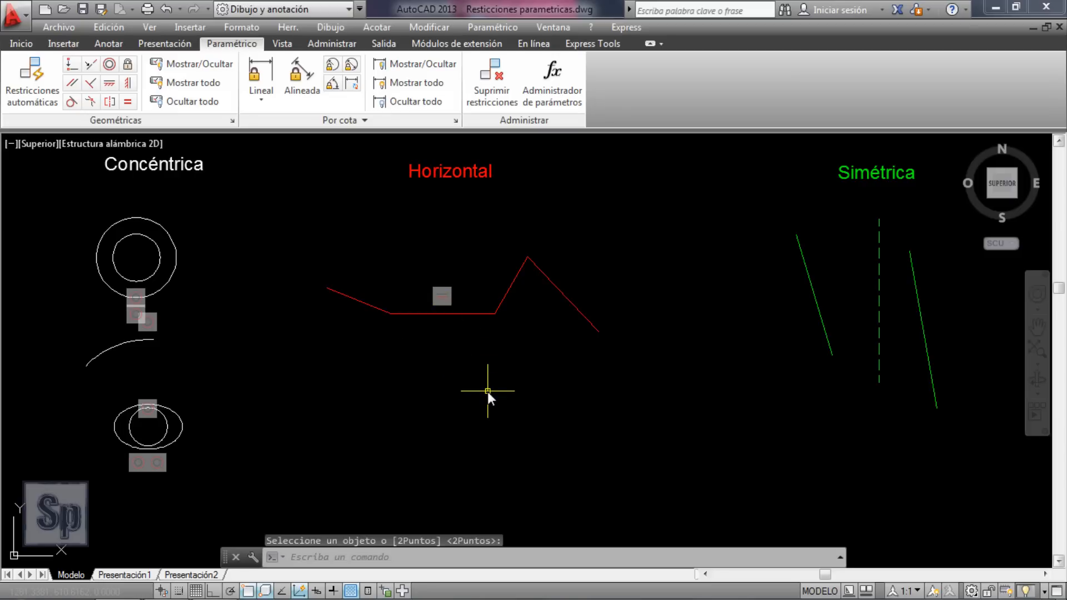
Step: Stretch the red polyline by moving its third segment up to the left and its horizontal segment downward using their midpoint grips
left_click(504, 296)
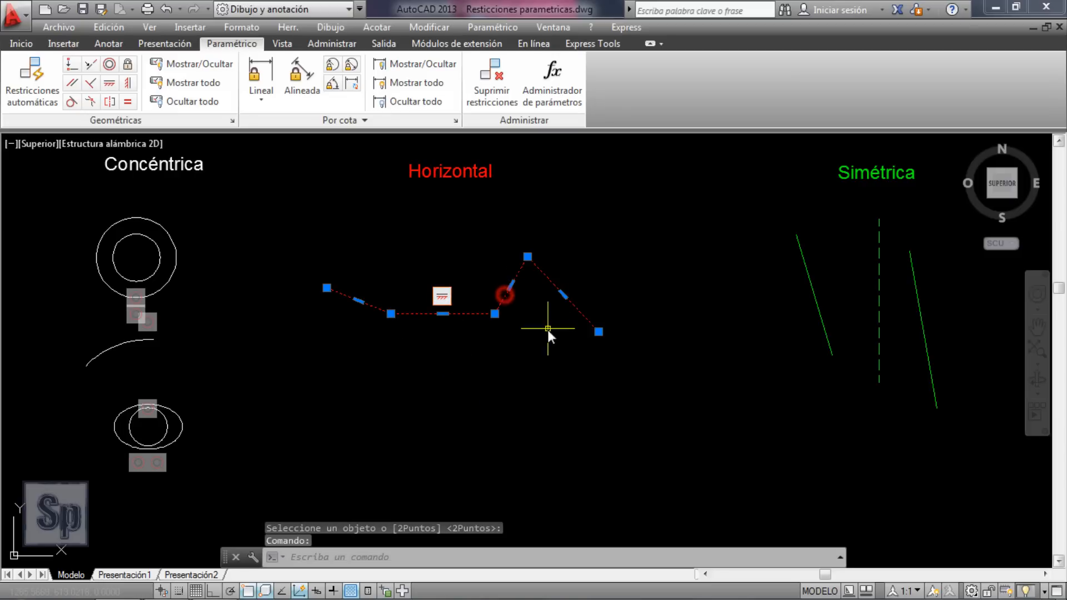
left_click(511, 285)
left_click(466, 256)
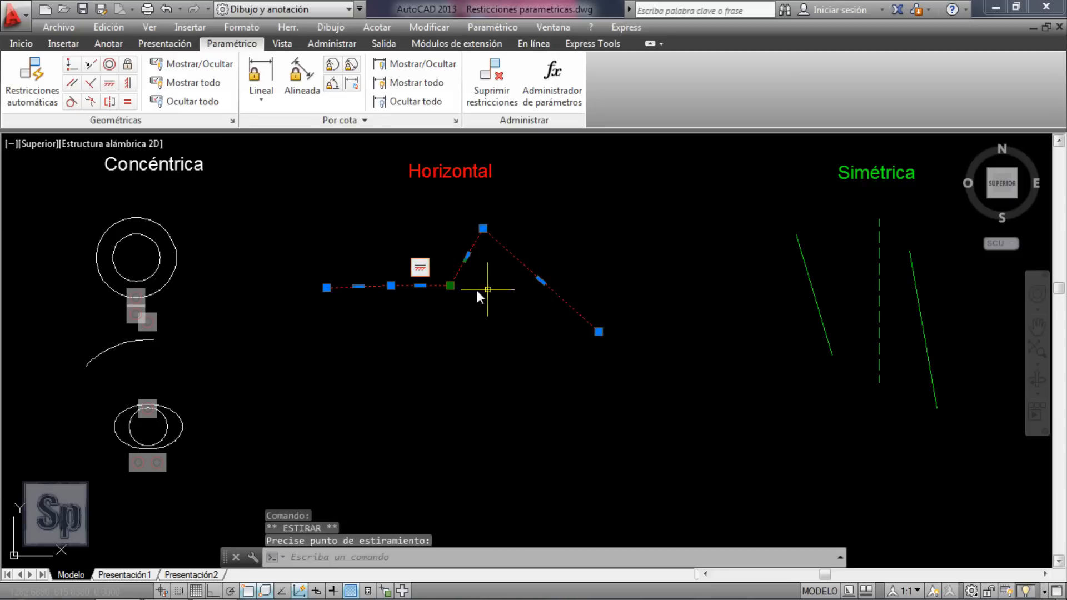
left_click(426, 364)
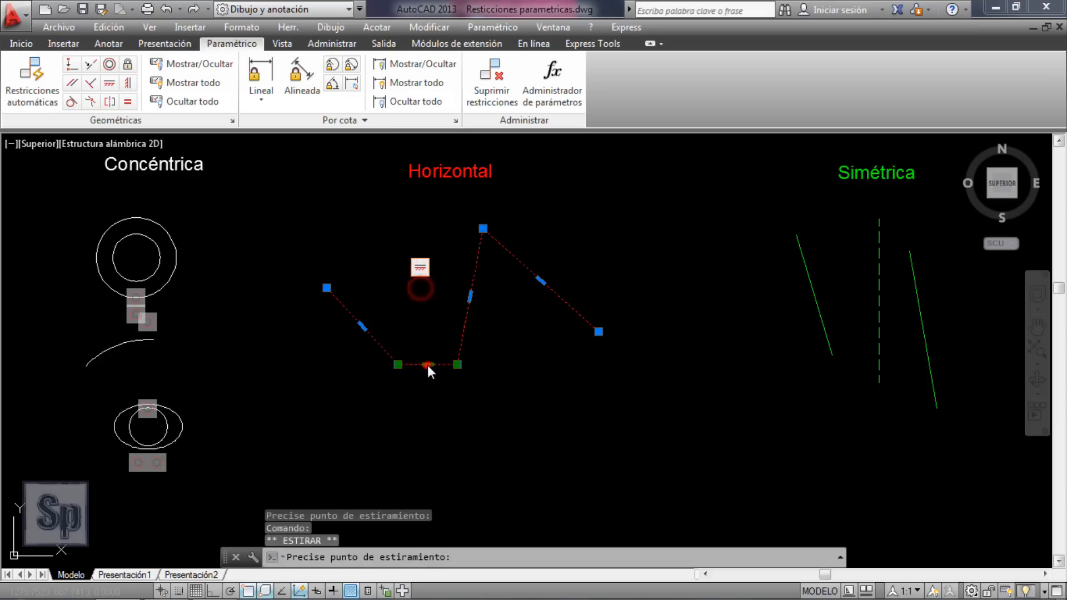
Step: Move the red polyline's first segment up to the right, and stretch a horizontal segment's endpoint down to the left
left_click(363, 328)
left_click(429, 269)
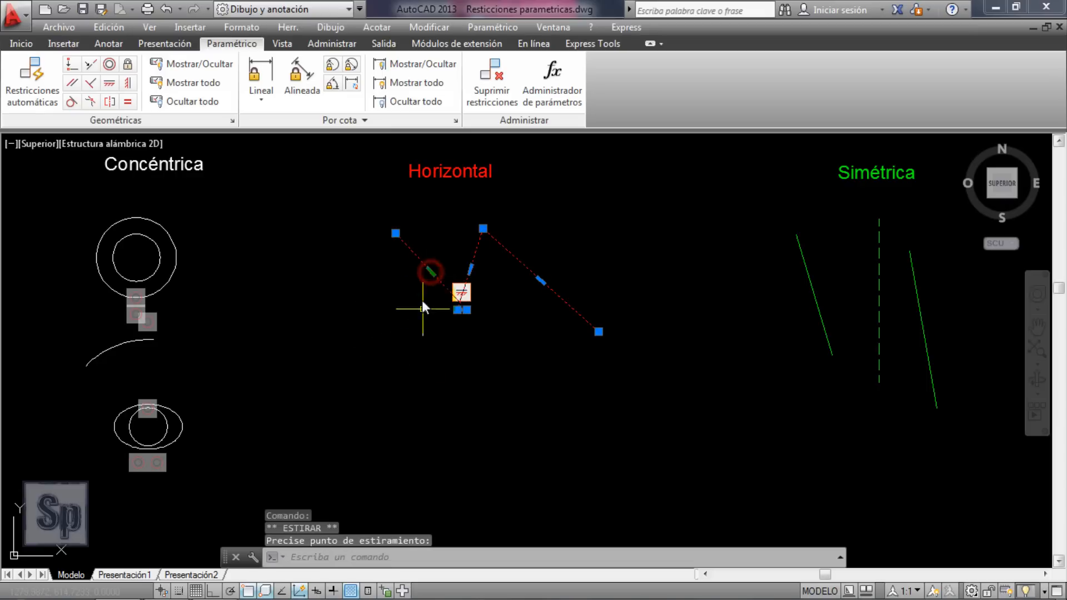
left_click(456, 309)
left_click(326, 381)
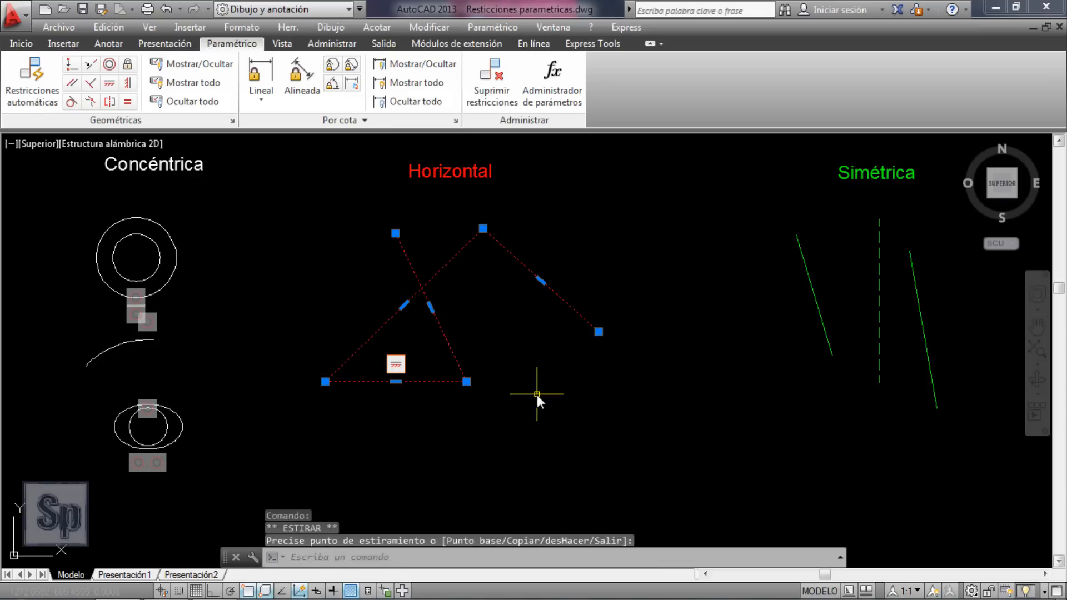
key("Escape")
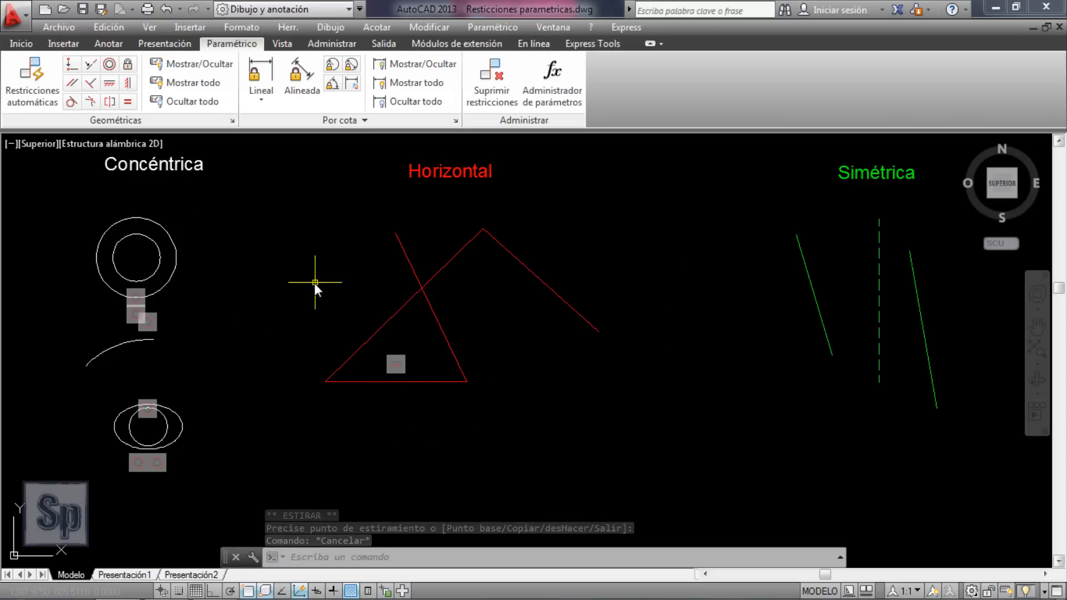
Step: Apply a Symmetric constraint to the two solid green lines, using the dashed line as the symmetry axis
scroll(315, 282, "down", 2)
scroll(308, 284, "down", 2)
scroll(575, 247, "up", 4)
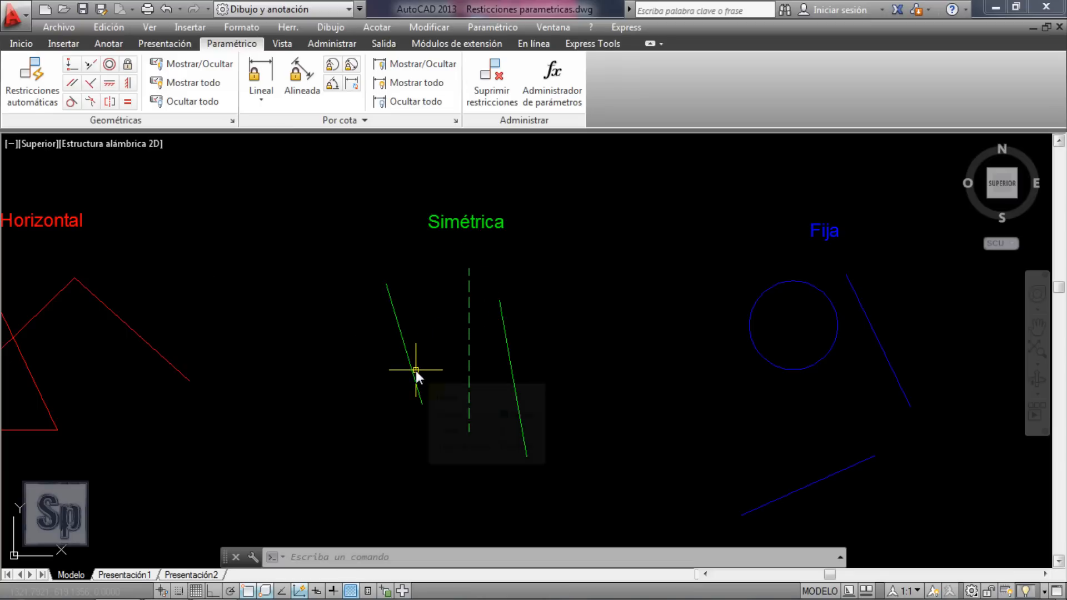
left_click(109, 102)
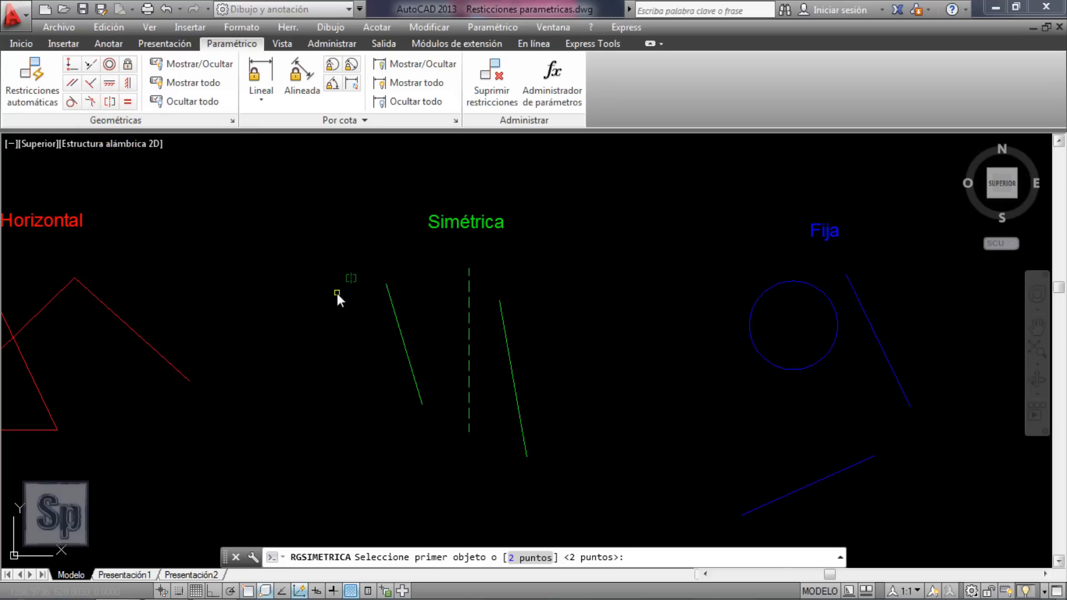
left_click(403, 347)
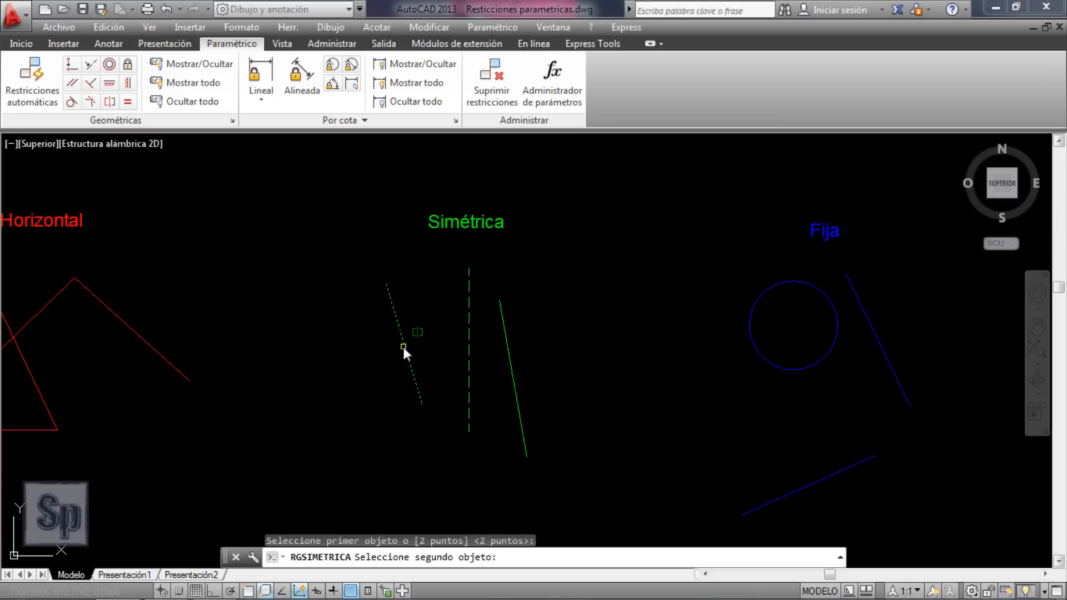
left_click(508, 355)
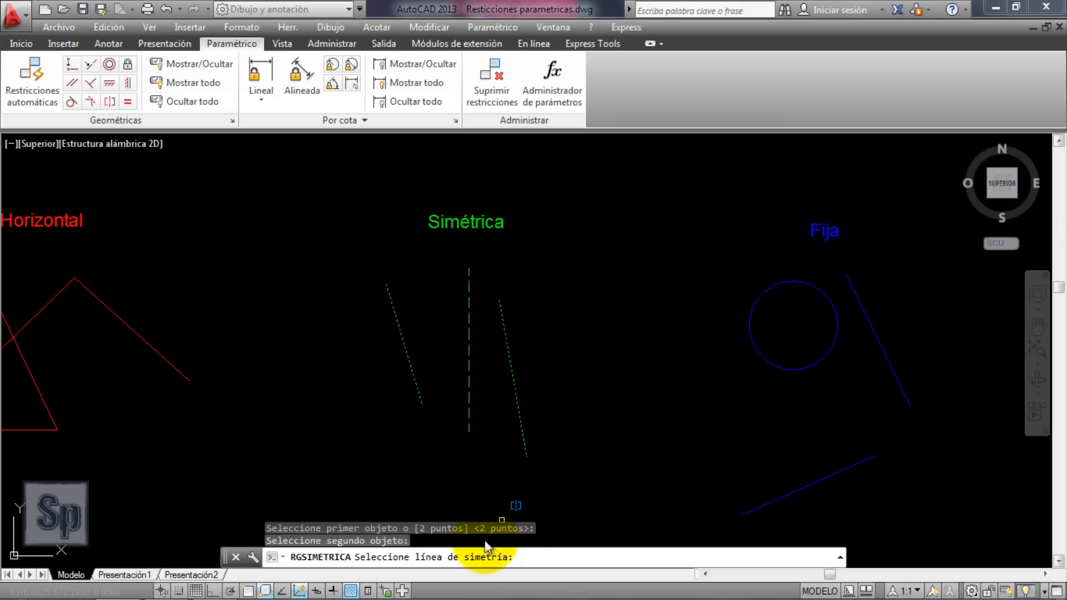
left_click(469, 355)
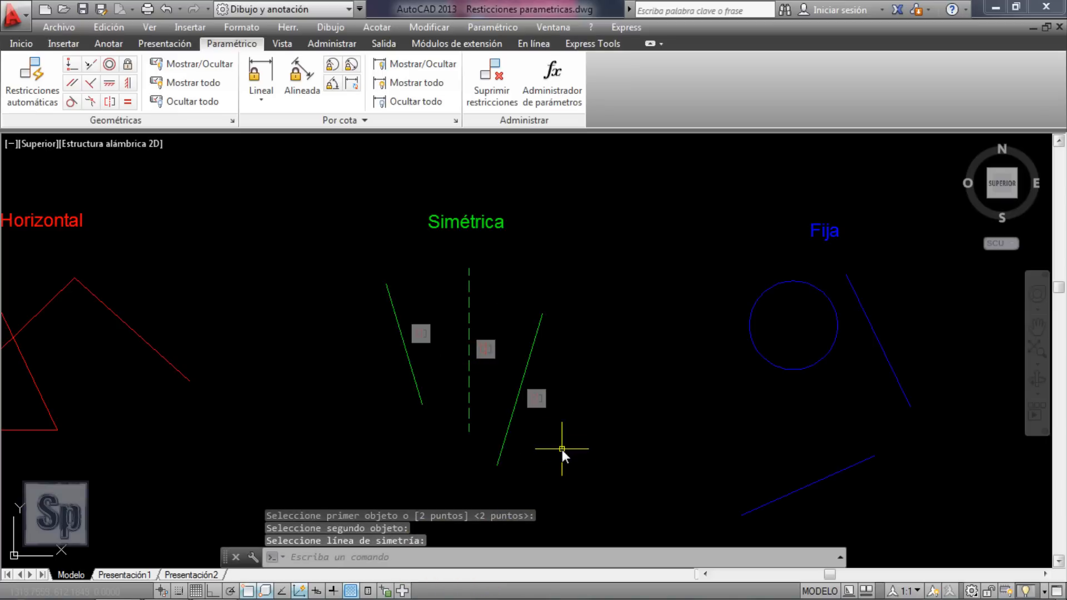
Step: Stretch the green line right of the dashed axis by moving its lower endpoint up to the right
left_click(508, 436)
left_click(483, 444)
left_click(497, 466)
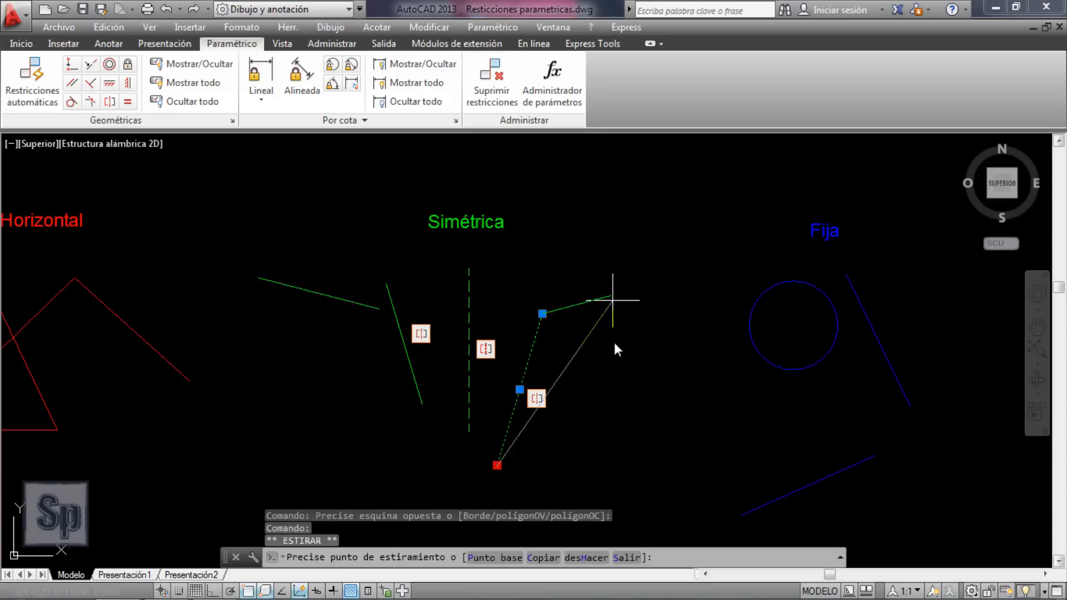
left_click(615, 378)
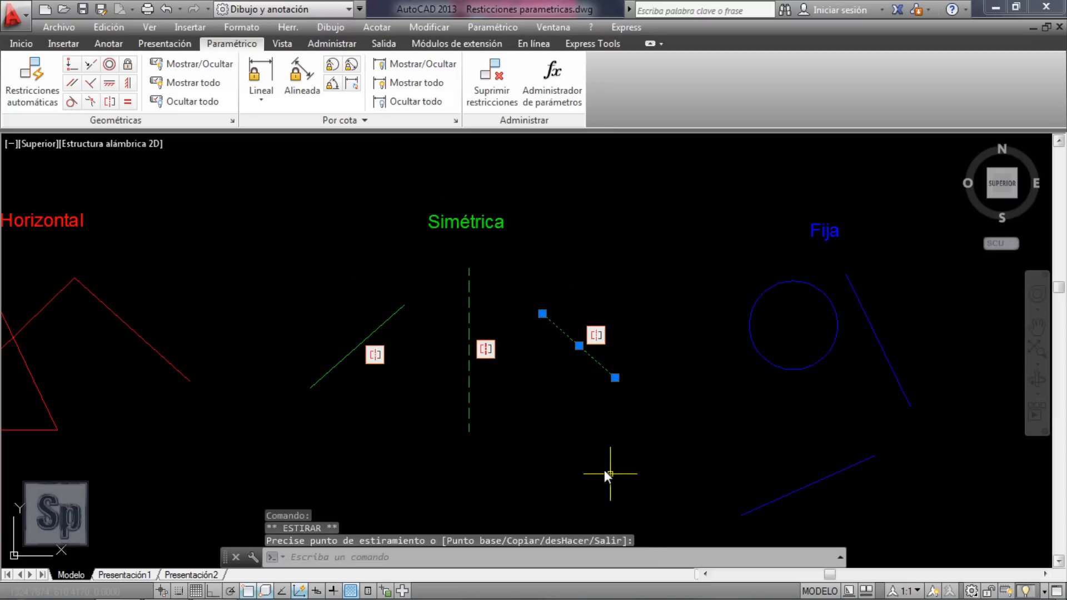
key("Escape")
Step: Stretch the green line left of the dashed axis by moving its lower-left endpoint down to the right, closer to the axis
left_click(352, 349)
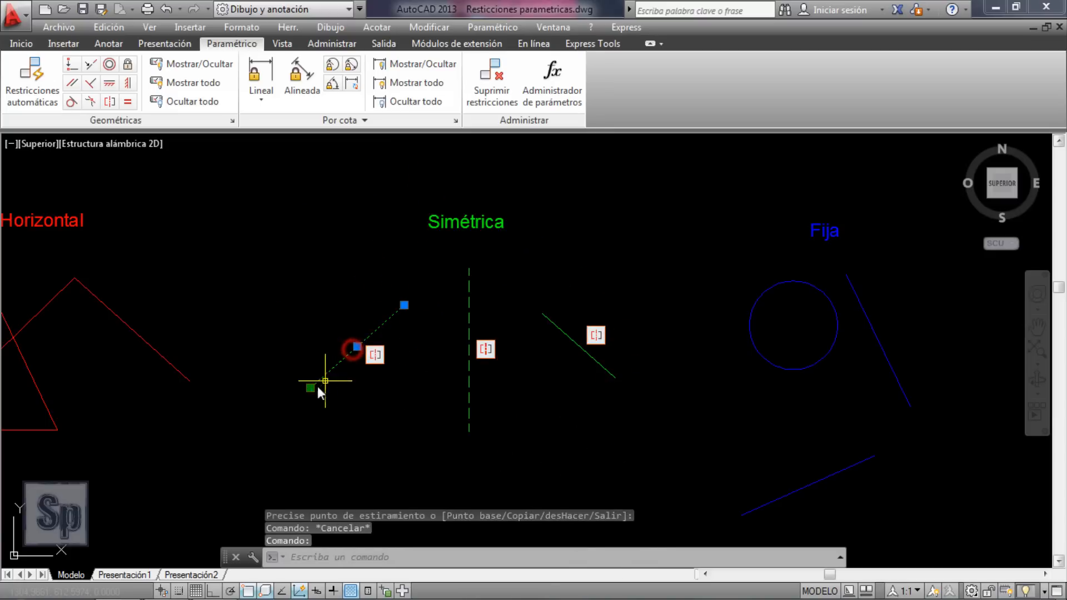
left_click(310, 389)
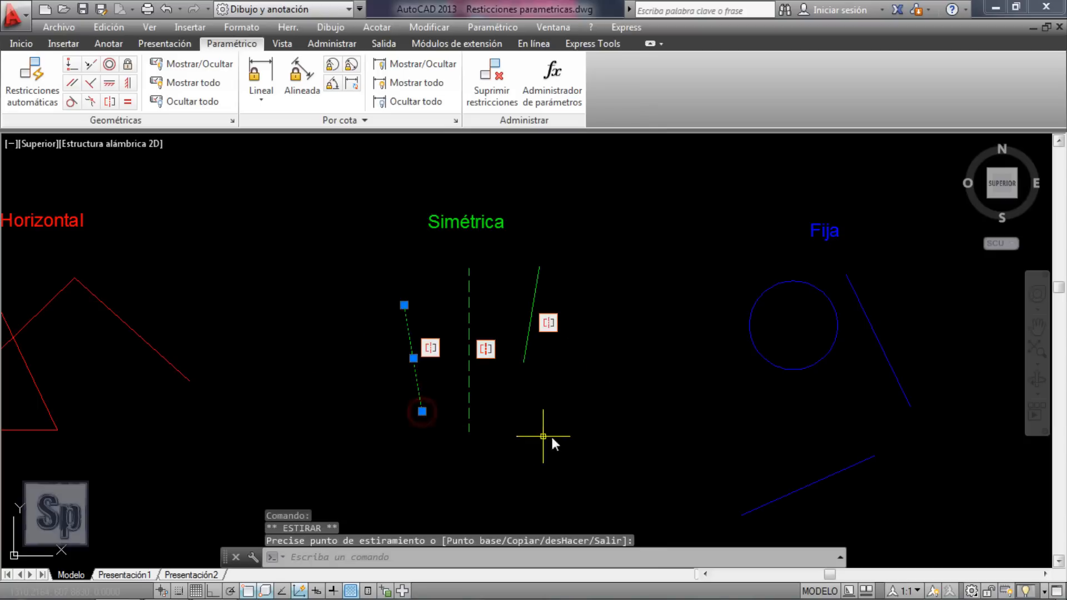
key("Escape")
Step: Tilt the dashed symmetry axis by moving its lower endpoint to the right, and bring it back to a nearly vertical position
left_click(471, 423)
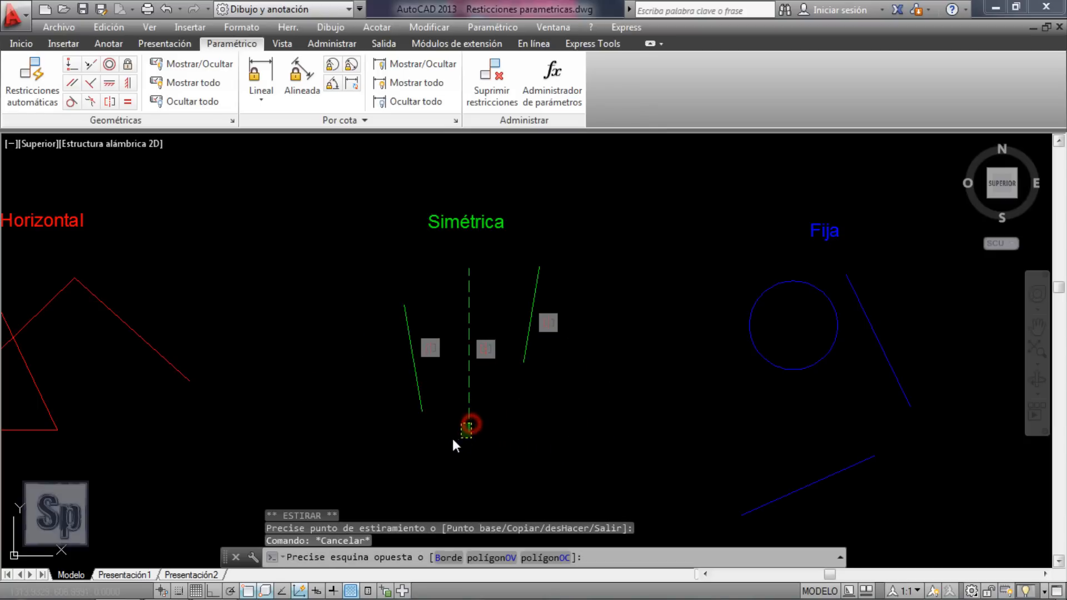
left_click(454, 439)
left_click(469, 431)
left_click(555, 431)
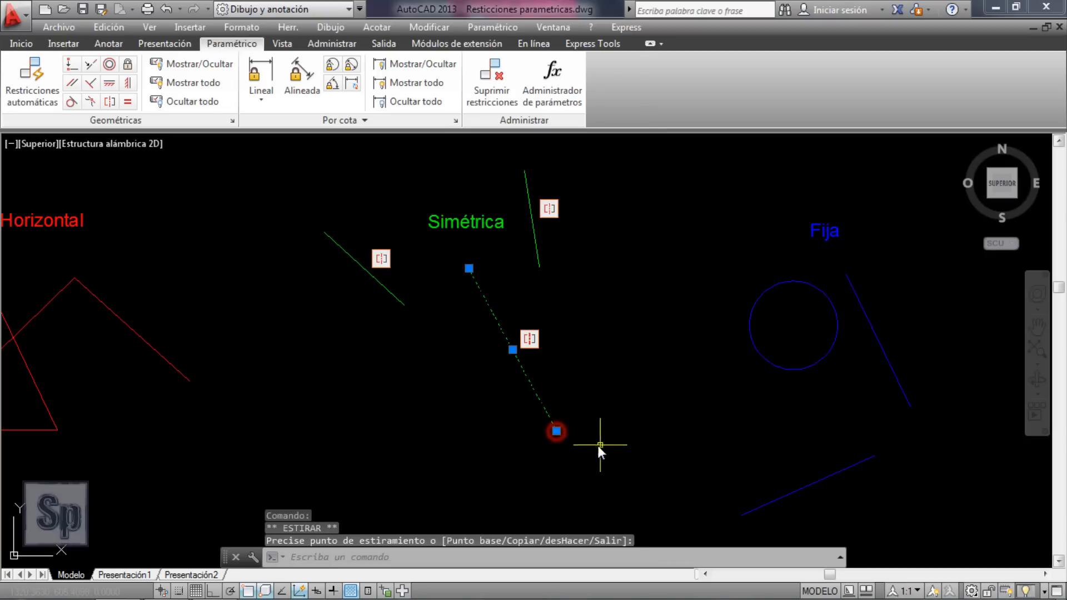
left_click(555, 431)
left_click(462, 435)
key("Escape")
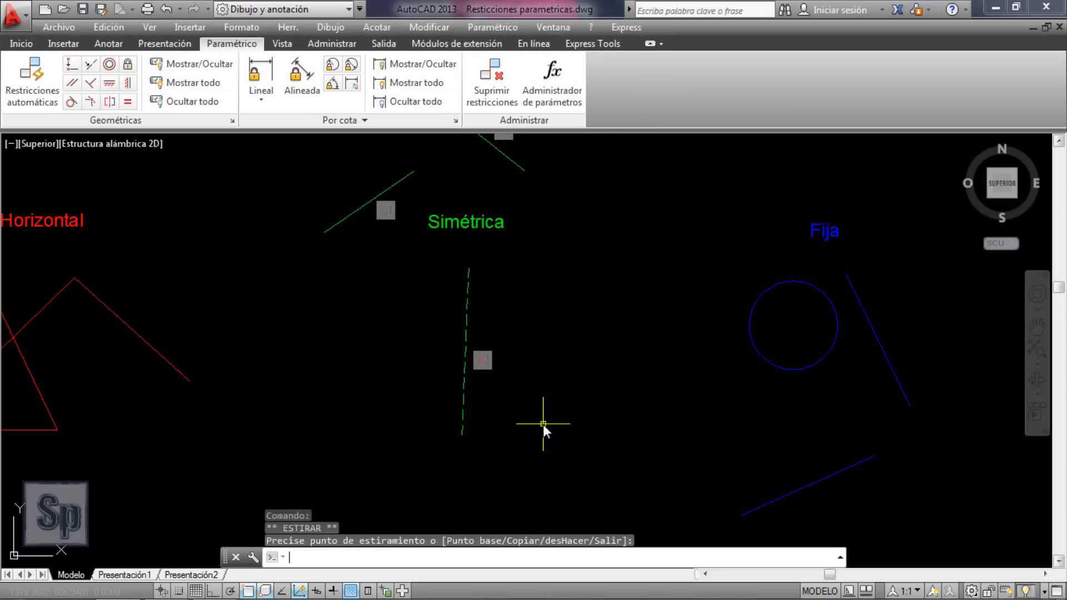
Step: Apply a Fix constraint to the centre of the blue circle under the Fija heading
scroll(542, 425, "down", 3)
scroll(511, 405, "up", 3)
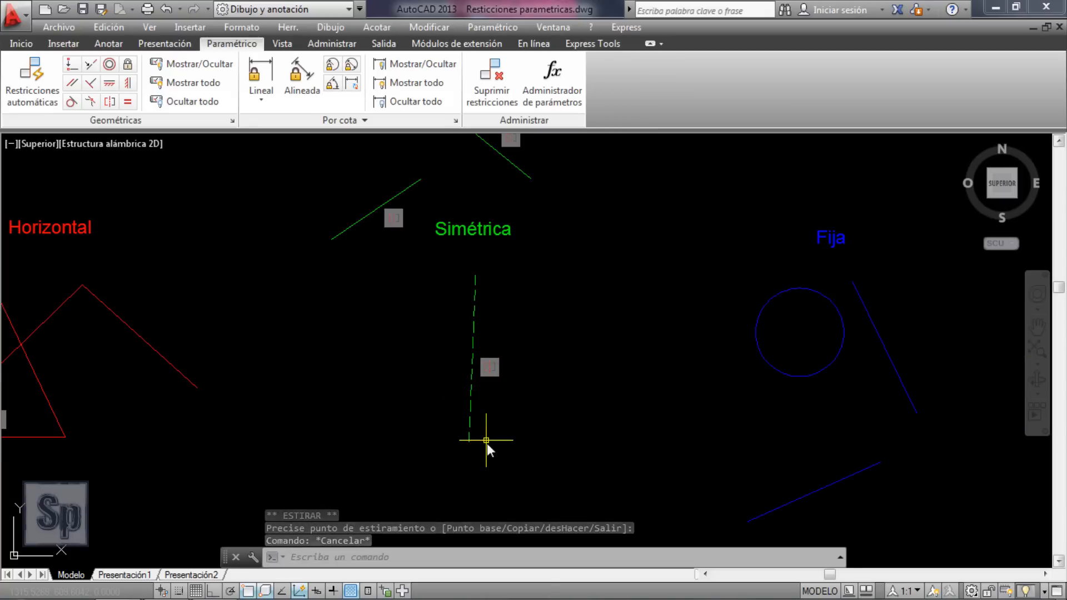
scroll(197, 338, "down", 2)
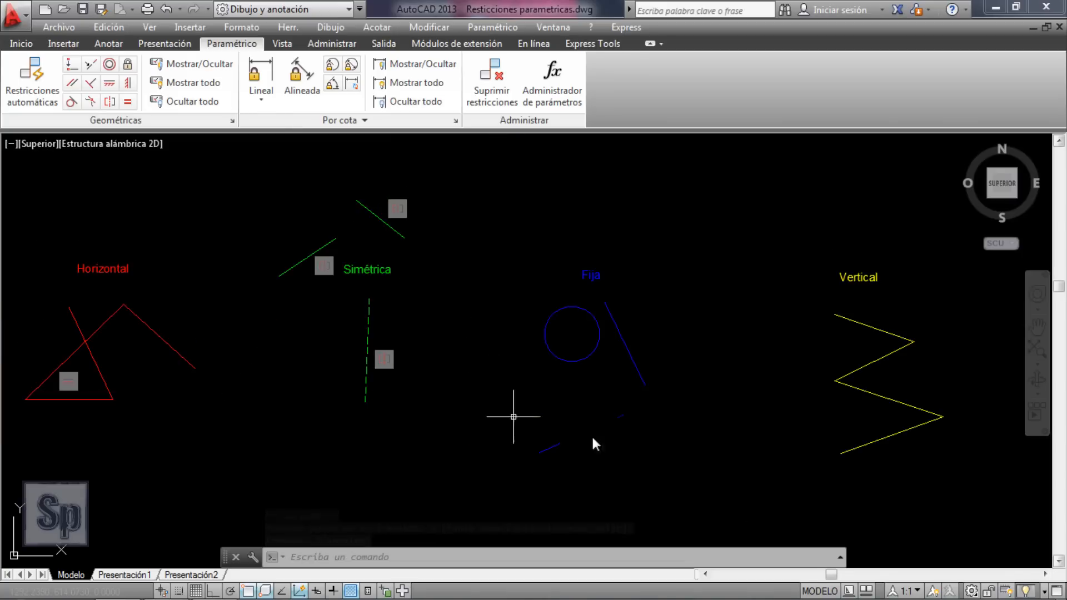
scroll(648, 449, "up", 2)
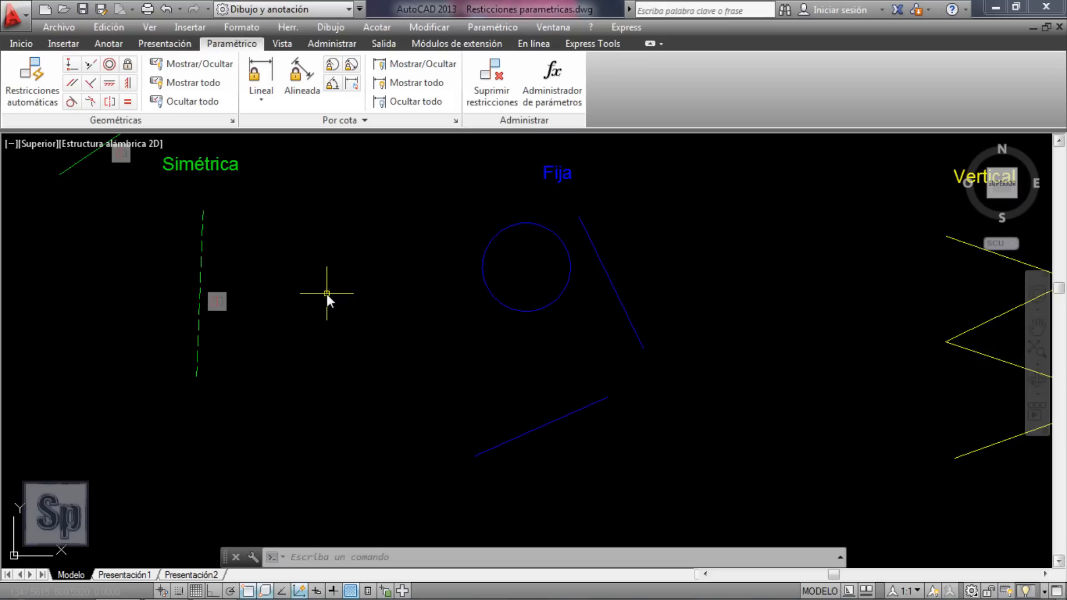
left_click(128, 64)
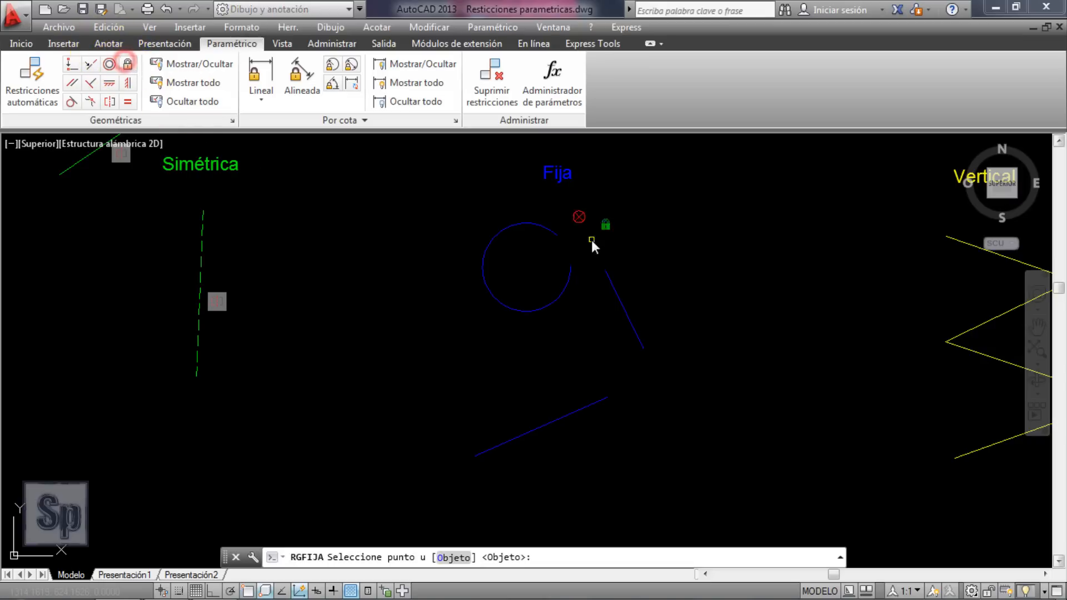
left_click(542, 227)
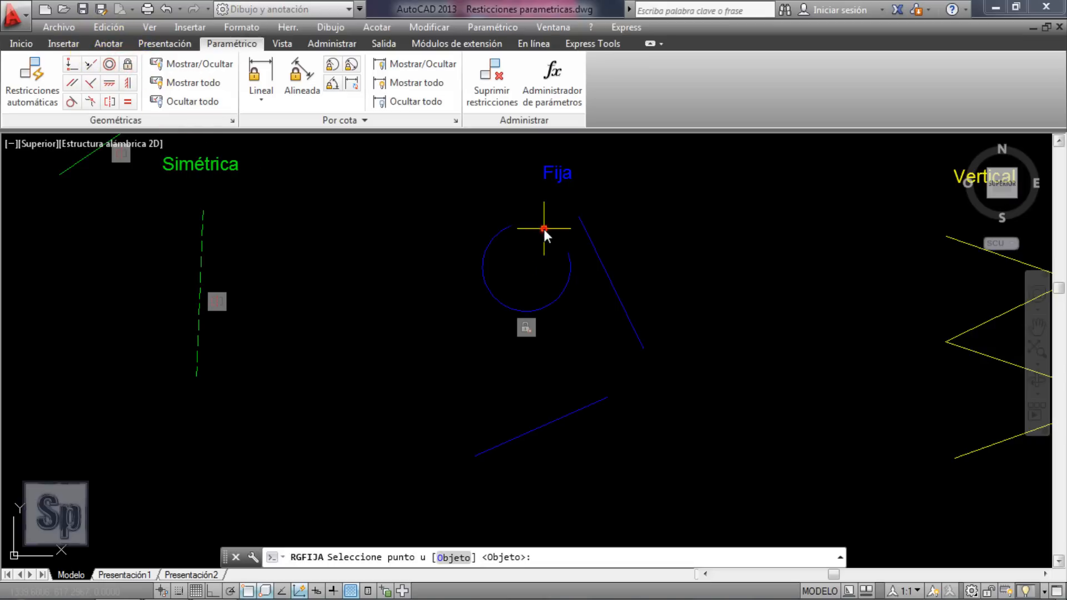
Step: Test resizing the fixed blue circle by its right quadrant grip, finishing near its original radius
left_click(567, 295)
left_click(534, 284)
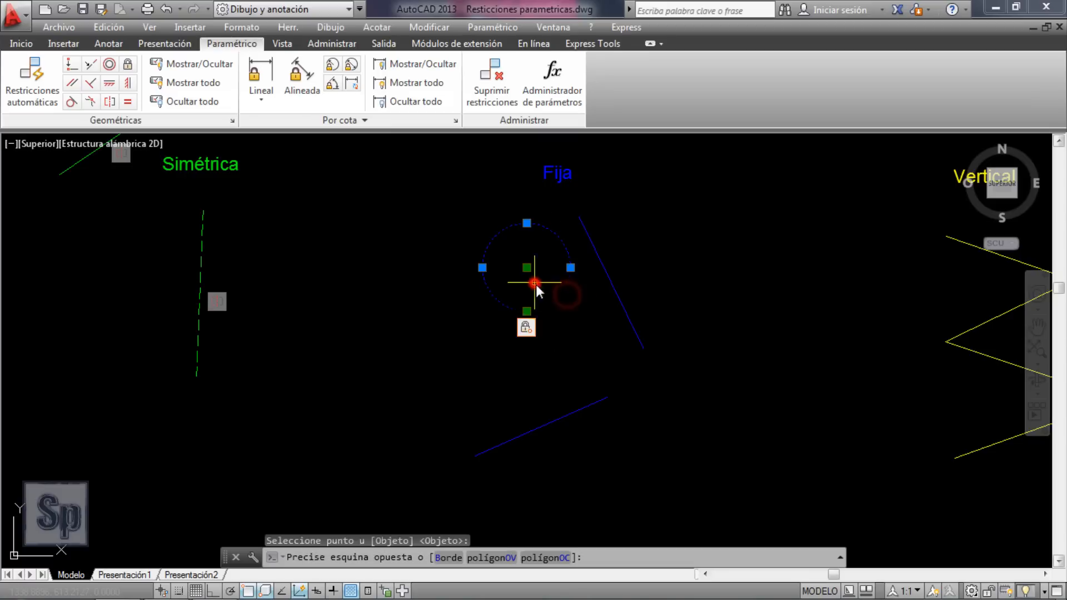
left_click(570, 267)
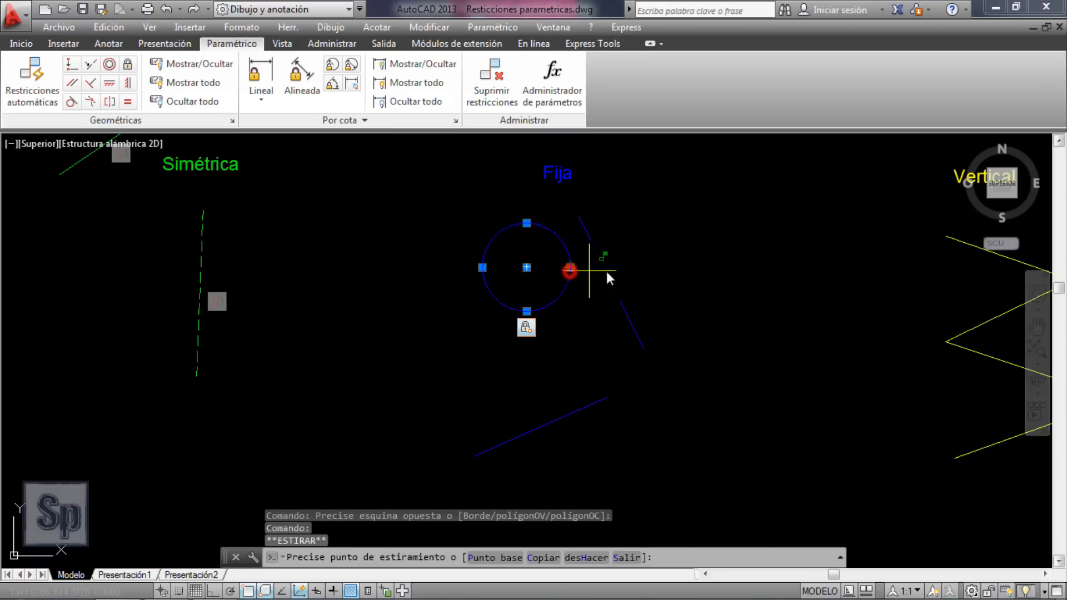
left_click(571, 274)
key("Escape")
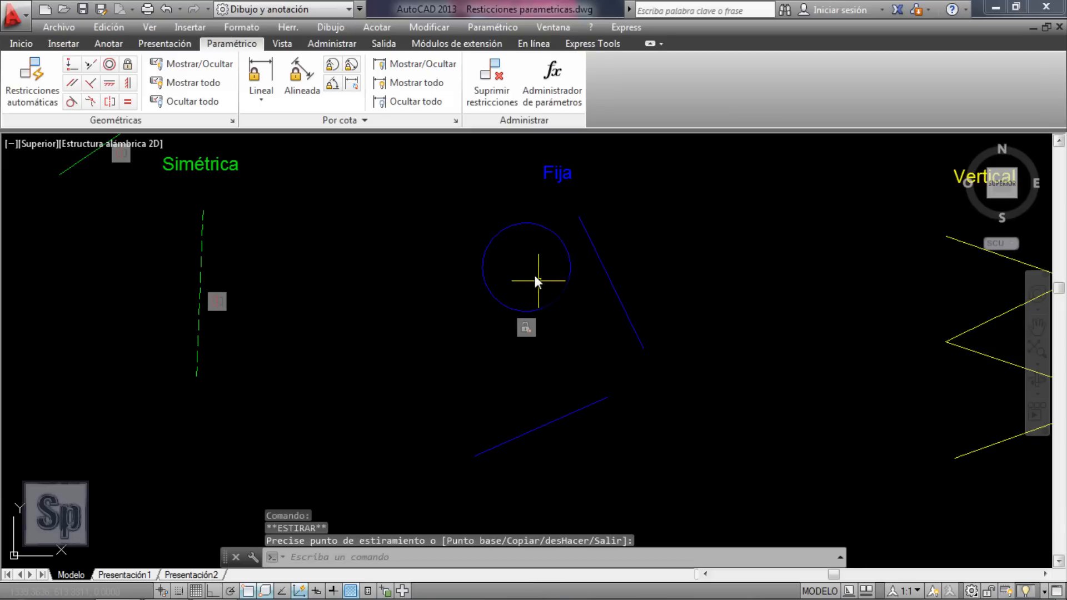
Step: Try to move the fixed blue circle to the left by its centre grip
left_click(532, 270)
left_click(526, 226)
left_click(526, 267)
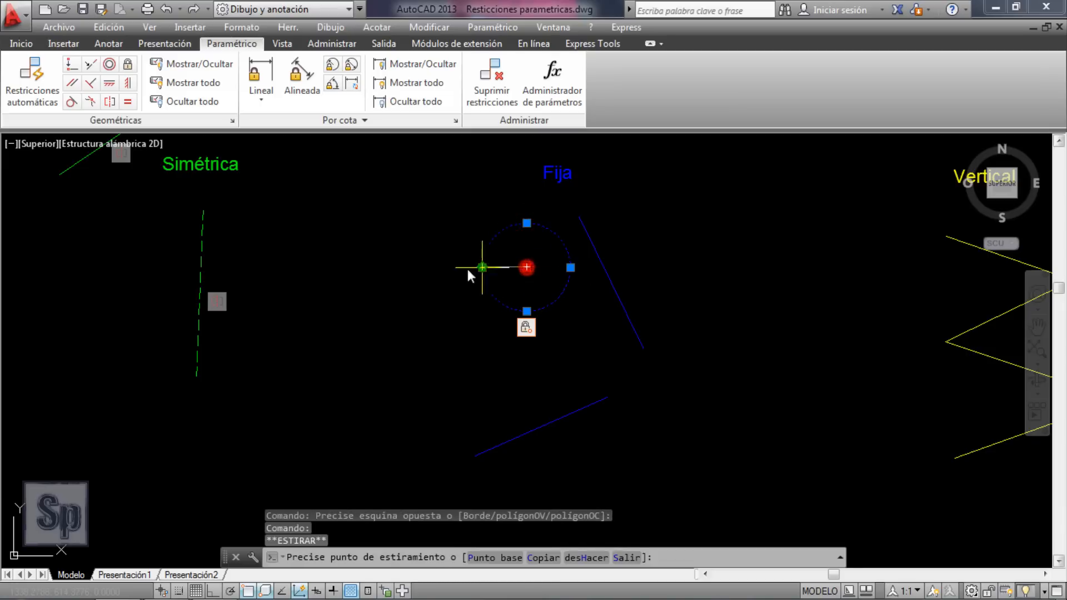
left_click(407, 275)
key("Escape")
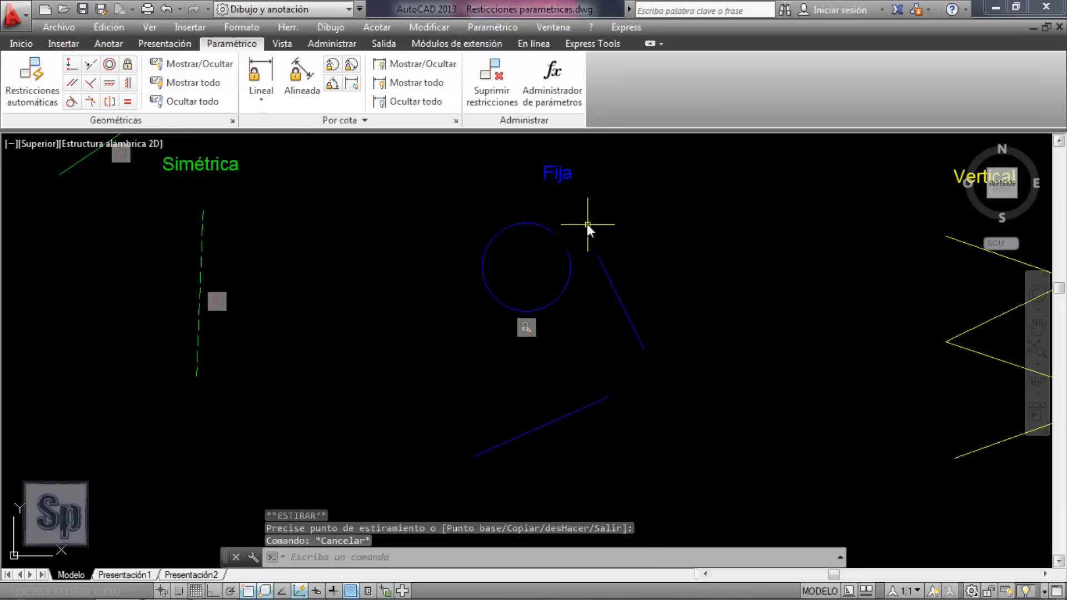
Step: Apply a Tangent constraint between the blue circle and the steep blue line beside it
left_click(68, 103)
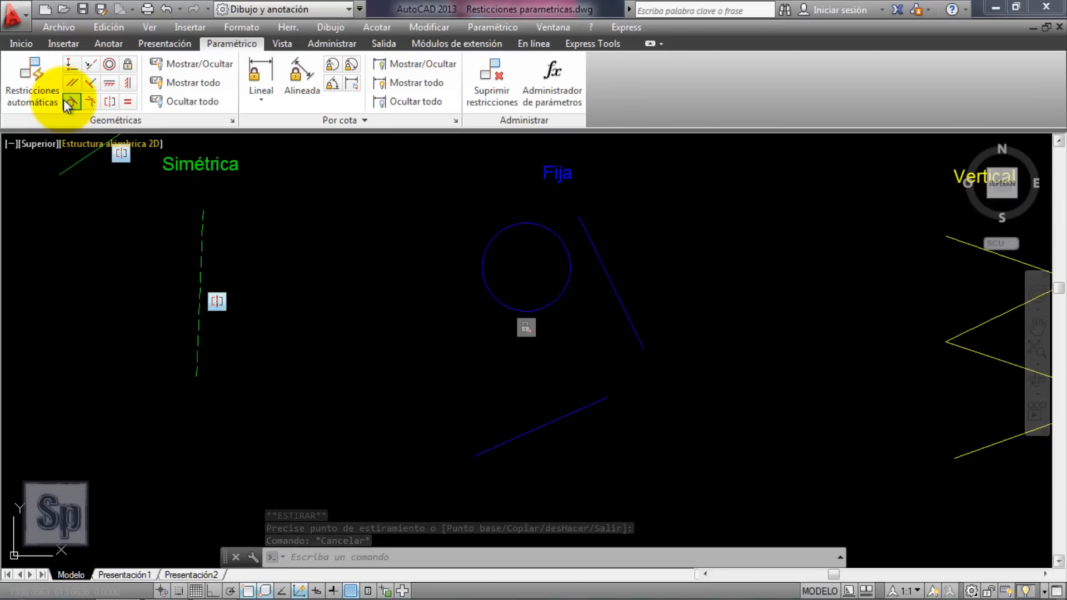
left_click(563, 246)
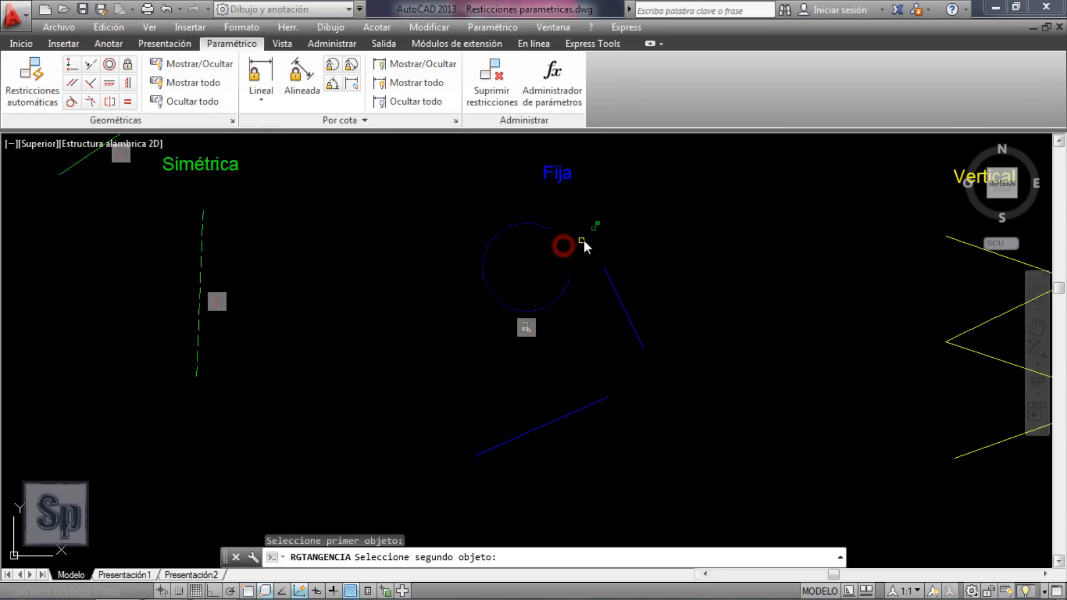
left_click(589, 235)
Step: Stretch the tangent blue line by moving its lower endpoint to the right, and clear the selection
left_click(609, 338)
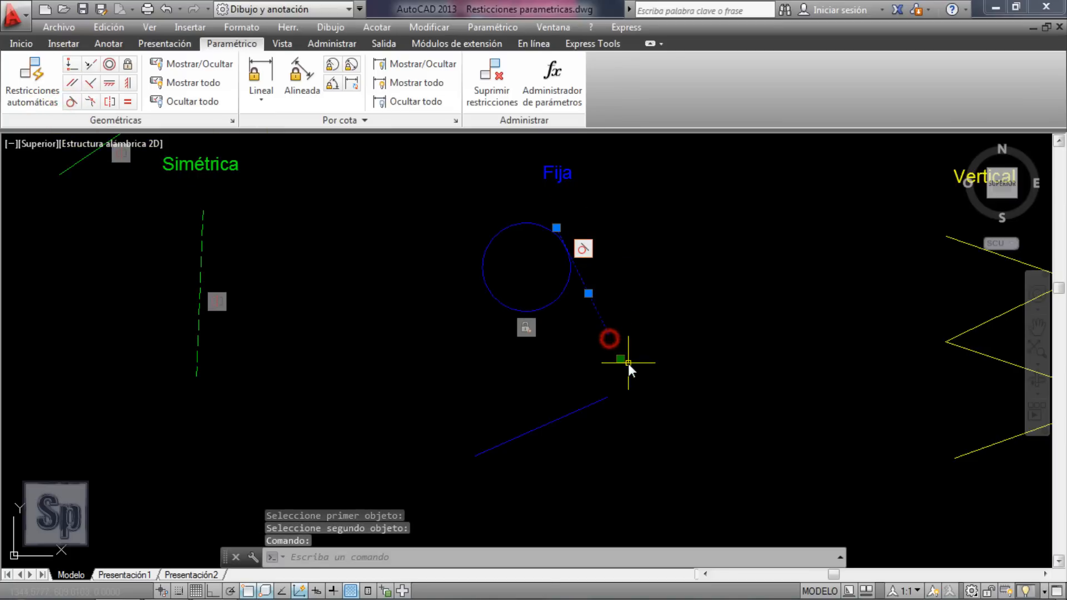
left_click(620, 359)
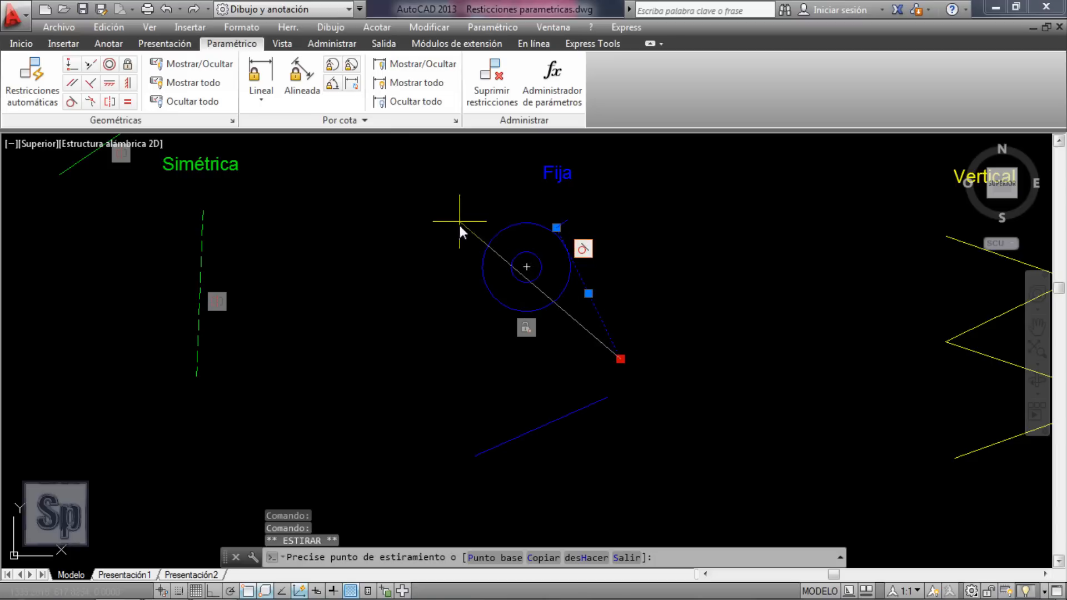
left_click(707, 363)
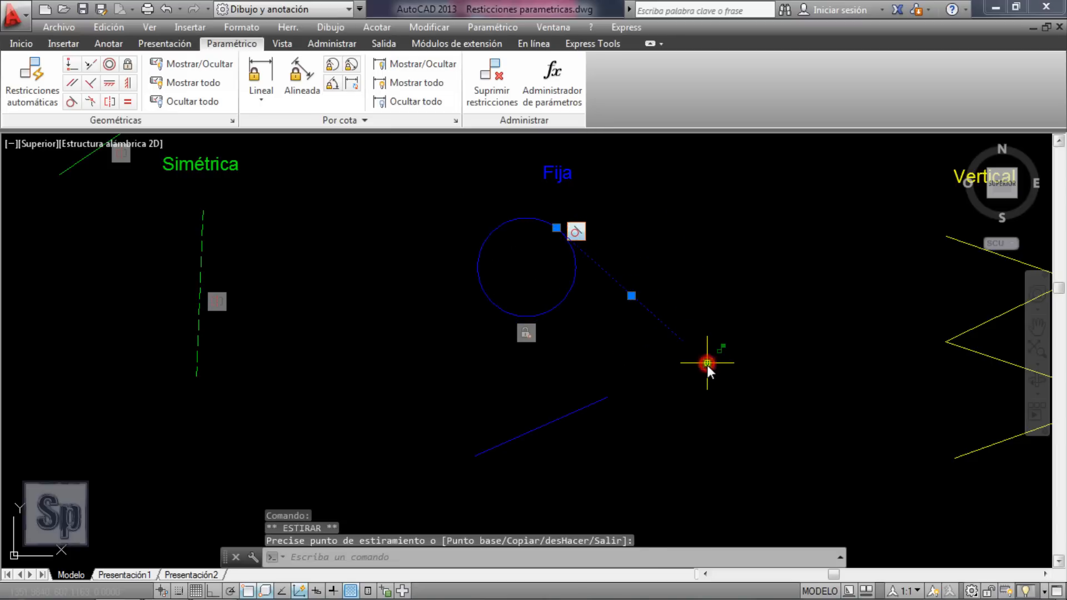
key("Escape")
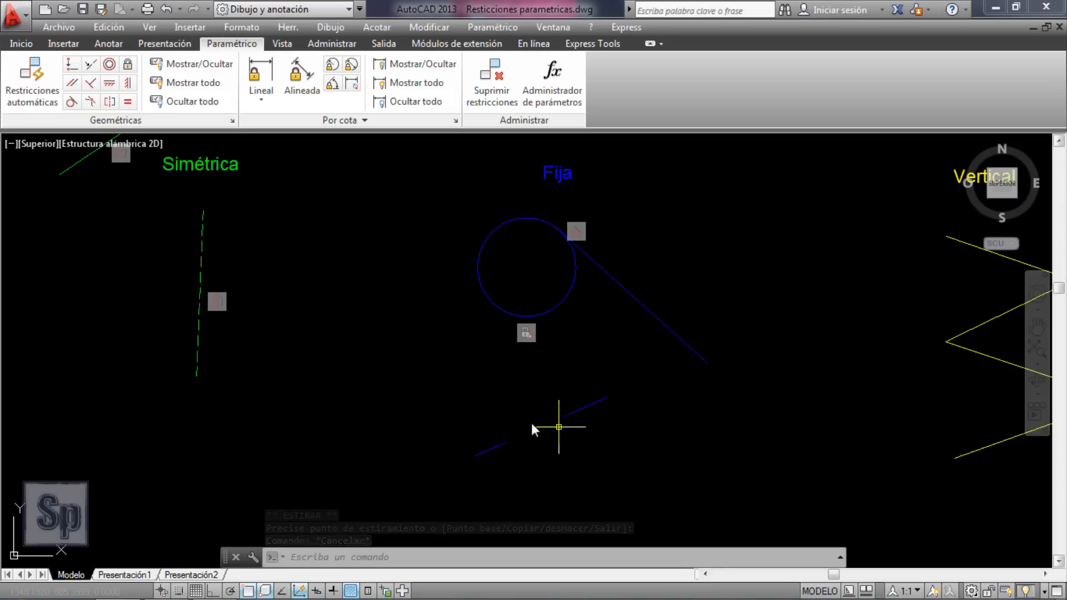
Step: Fix the lower-left endpoint of the blue line below the circle and stretch its opposite endpoint upward
left_click(127, 65)
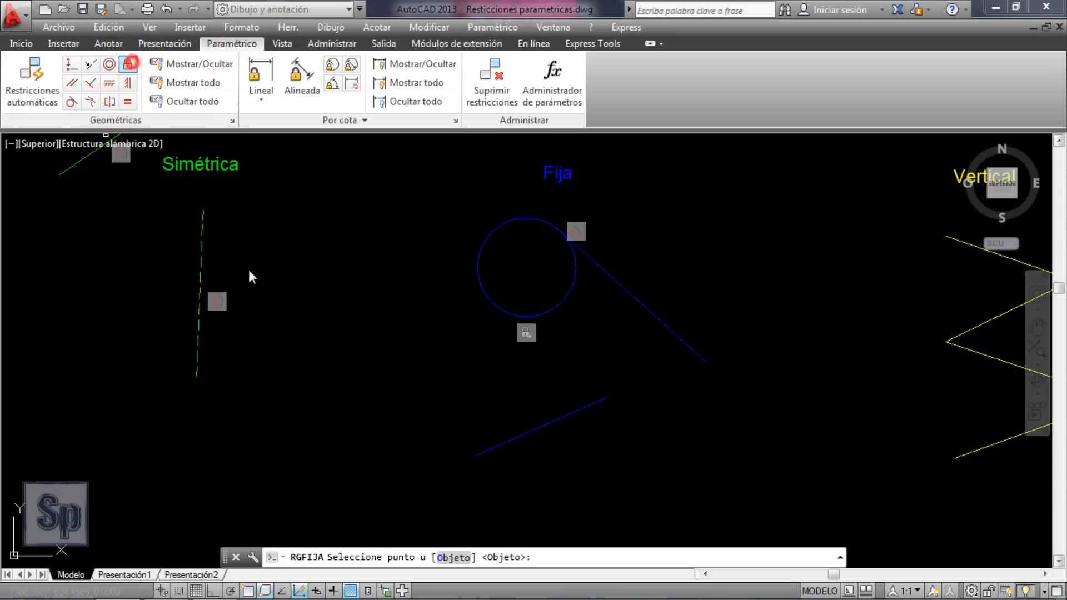
left_click(474, 458)
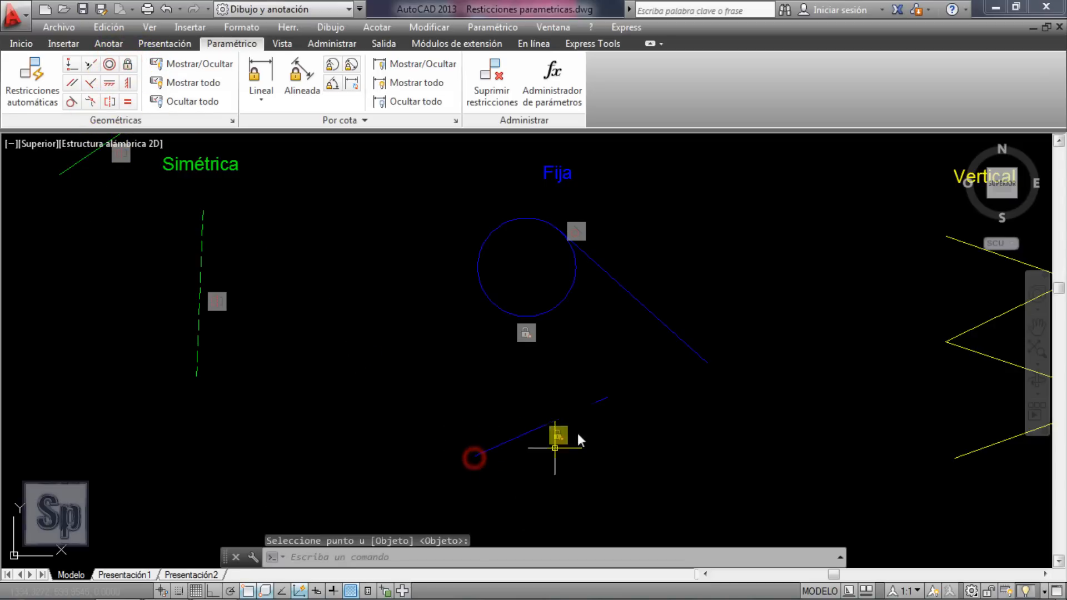
left_click(606, 398)
left_click(607, 398)
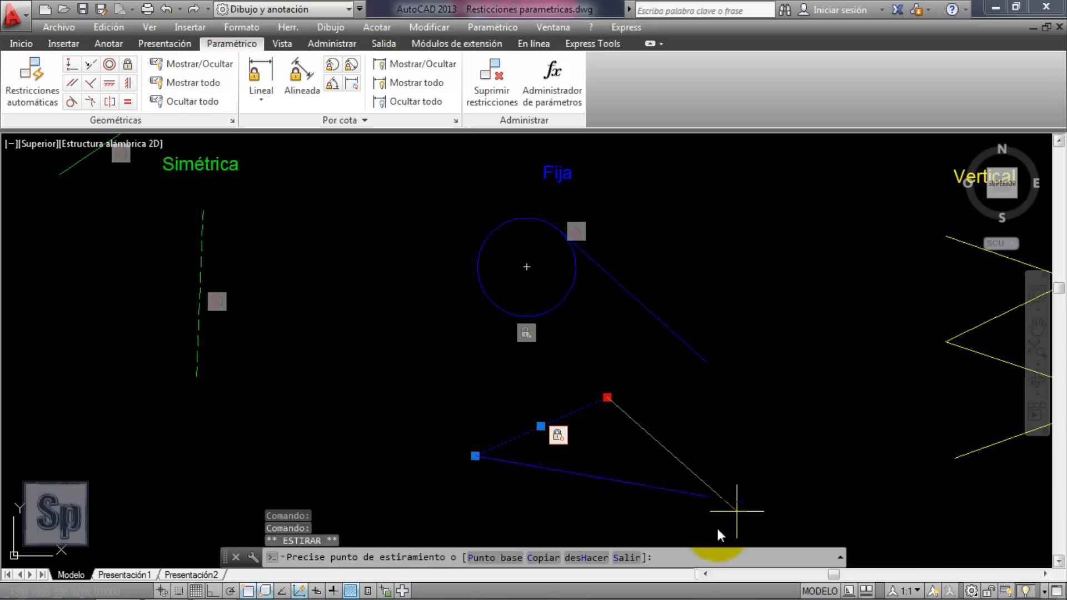
left_click(593, 351)
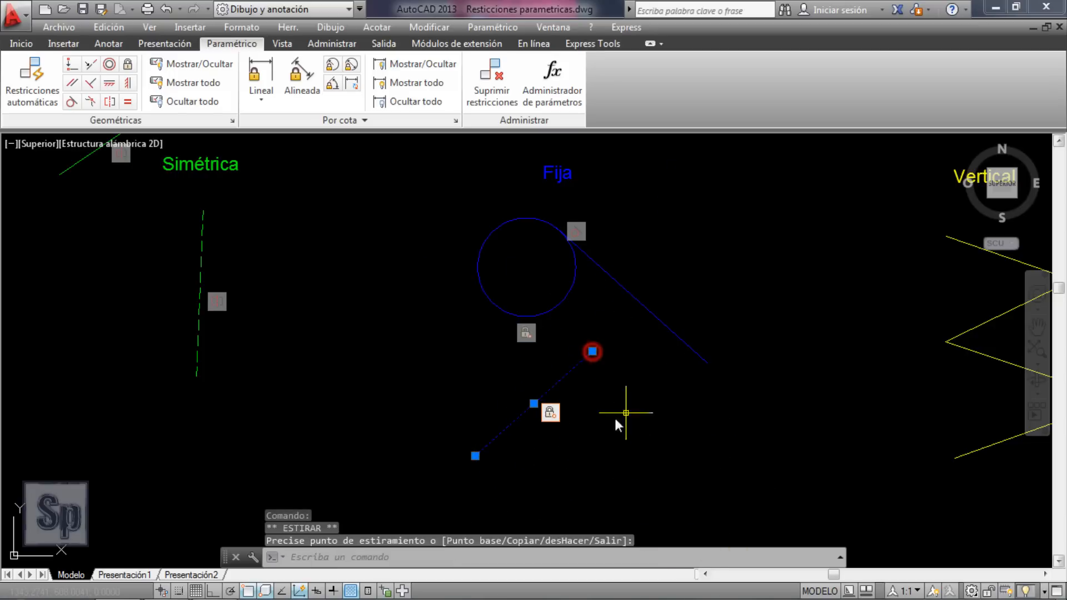
key("Escape")
Step: Try twice to move the fixed lower-left endpoint of the lower blue line up to the left
left_click(475, 457)
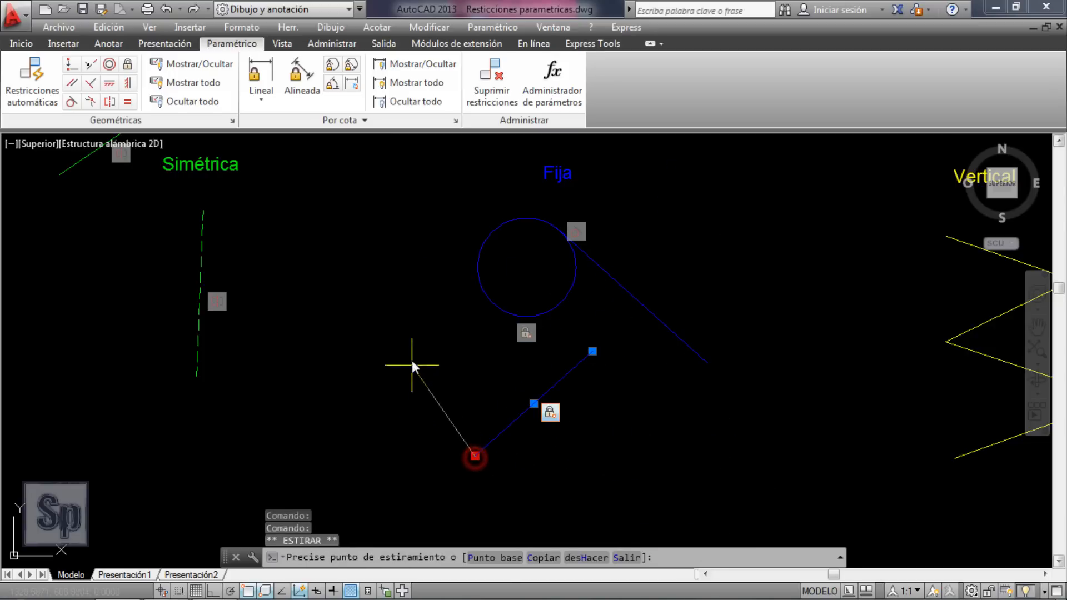
left_click(411, 361)
left_click(476, 456)
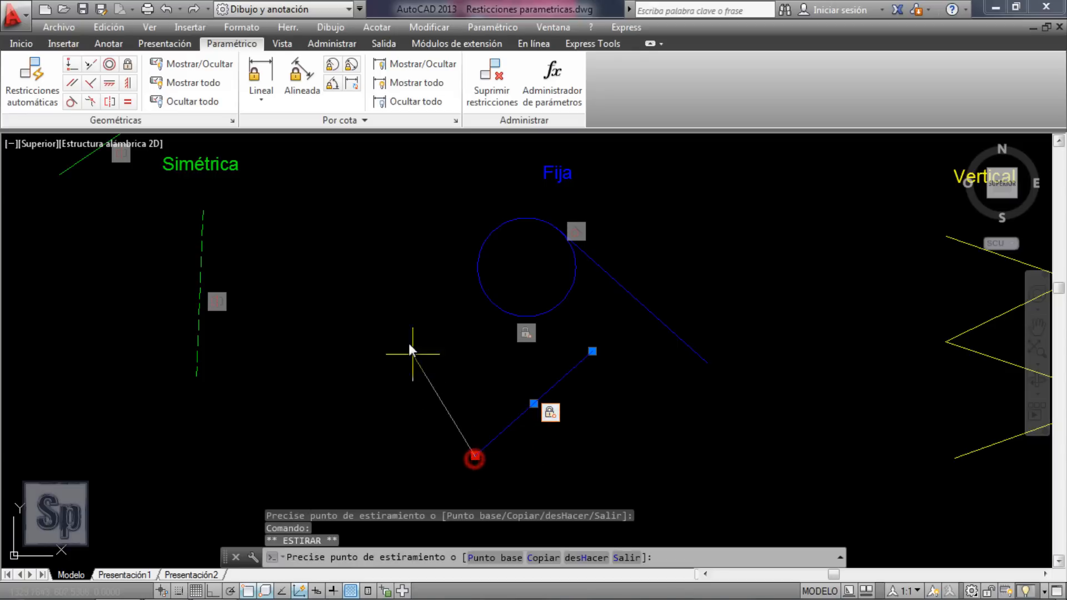
left_click(409, 343)
key("Escape")
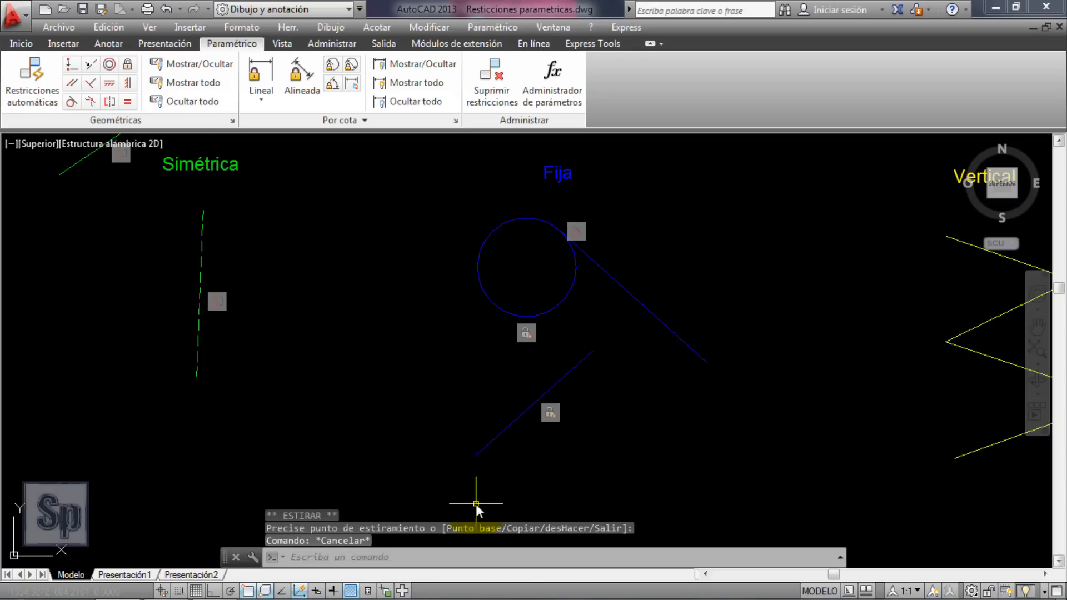
Step: Try to move the fixed blue line below the circle toward the lower right by its midpoint, and clear the selection
left_click(521, 411)
left_click(522, 413)
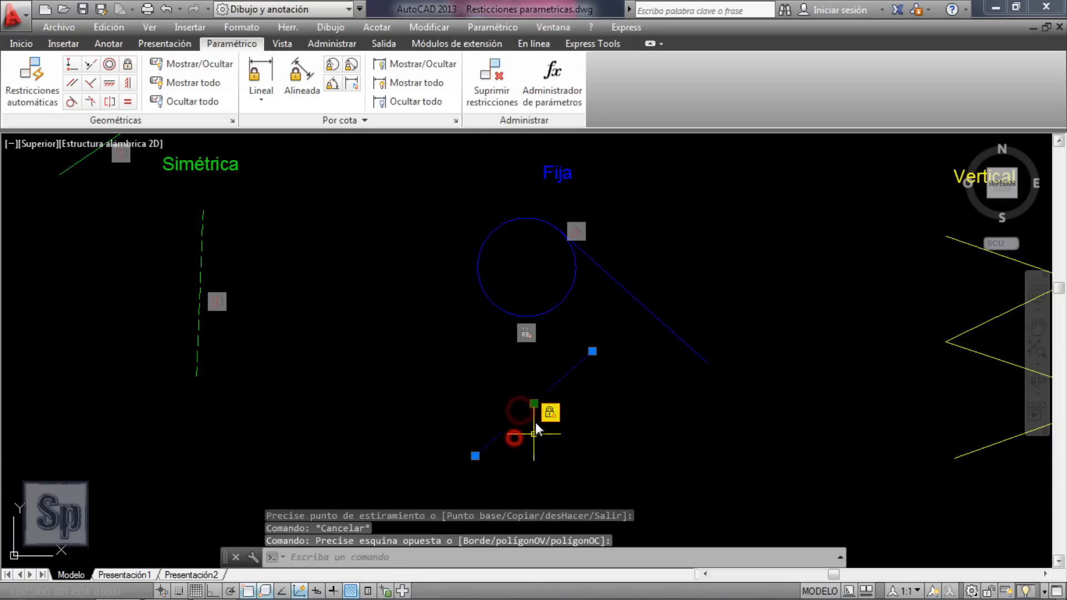
left_click(530, 407)
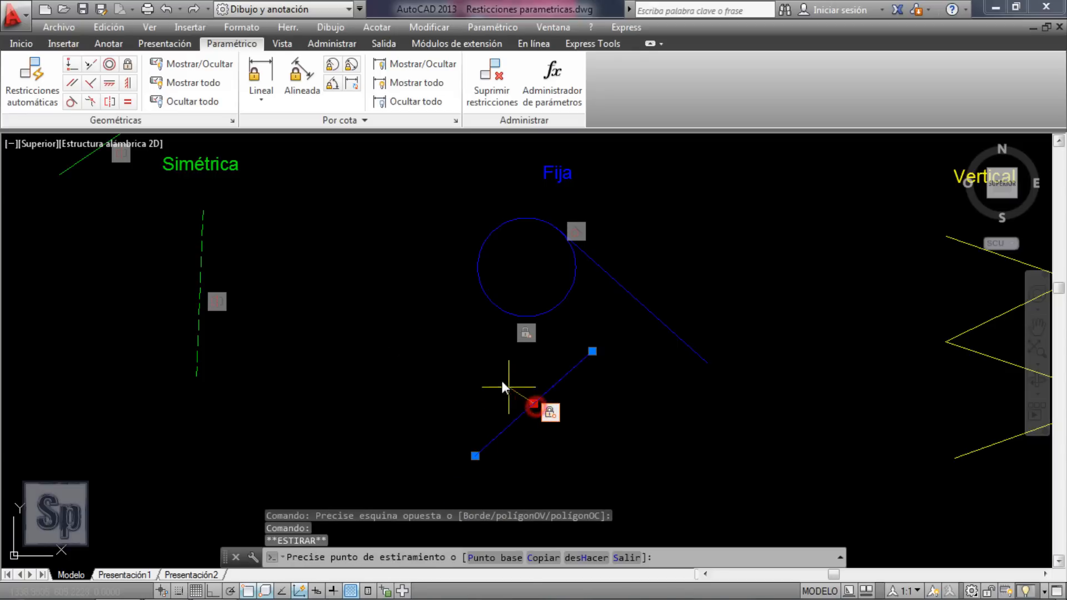
left_click(530, 407)
left_click(621, 456)
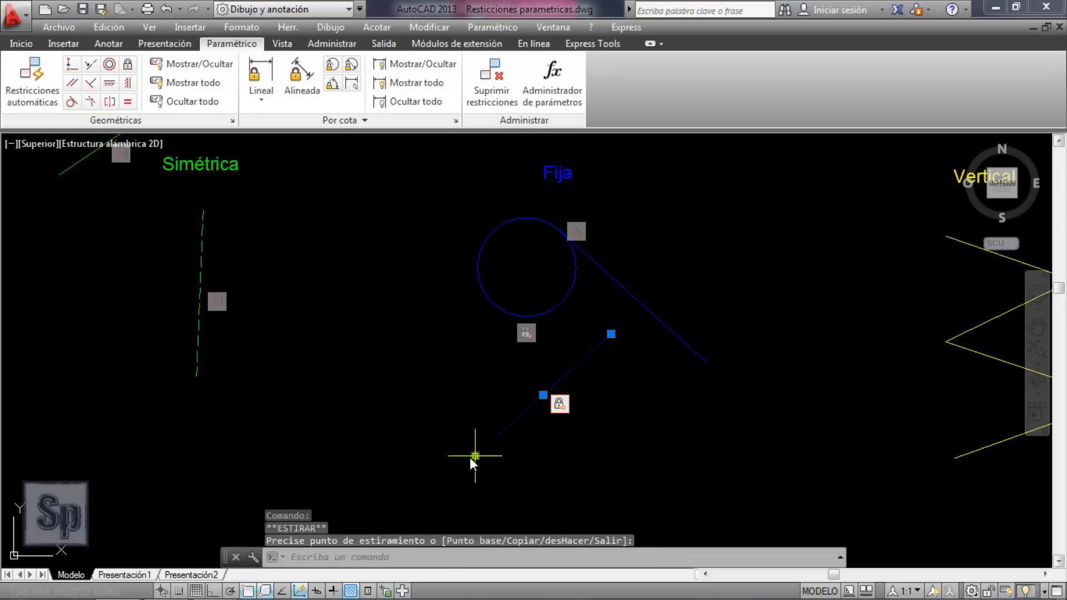
key("Escape")
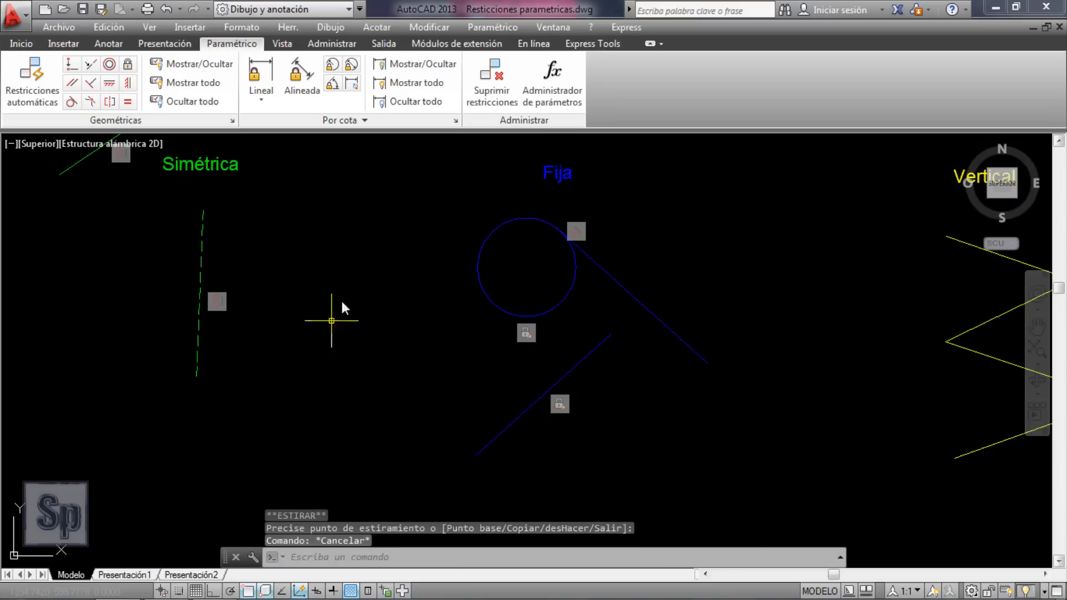
Step: Apply a Vertical constraint to the third segment from the top of the yellow zigzag polyline
scroll(342, 273, "down", 5)
scroll(711, 272, "up", 3)
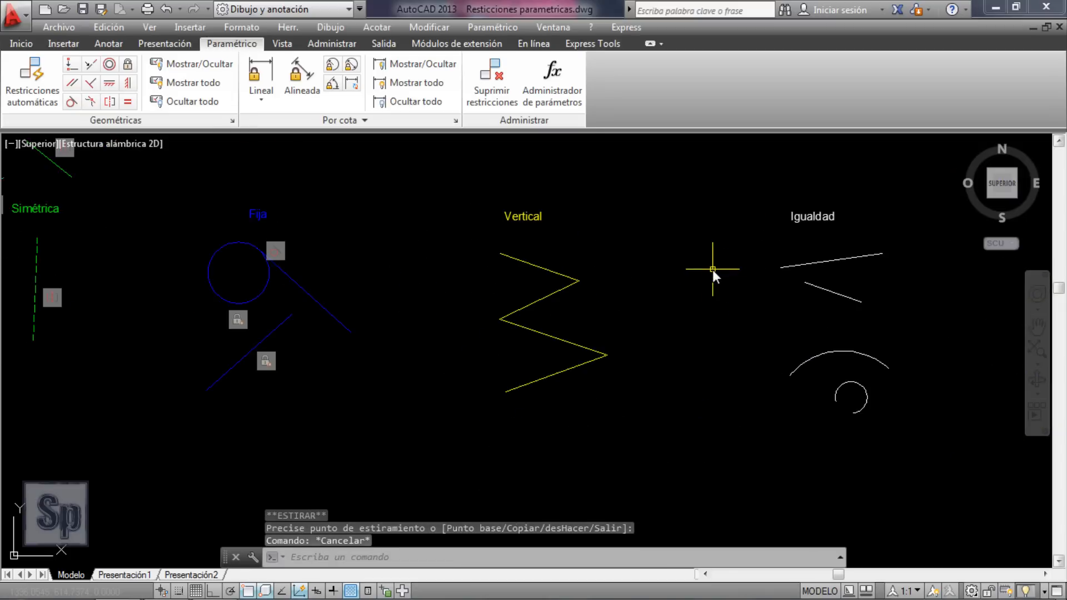
scroll(711, 270, "up", 2)
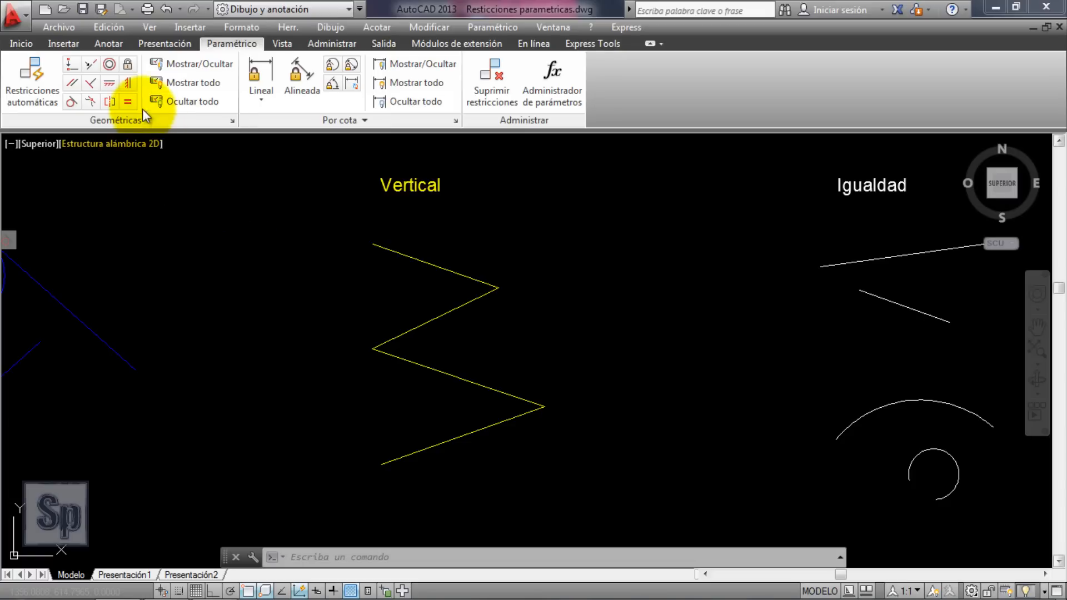
left_click(128, 85)
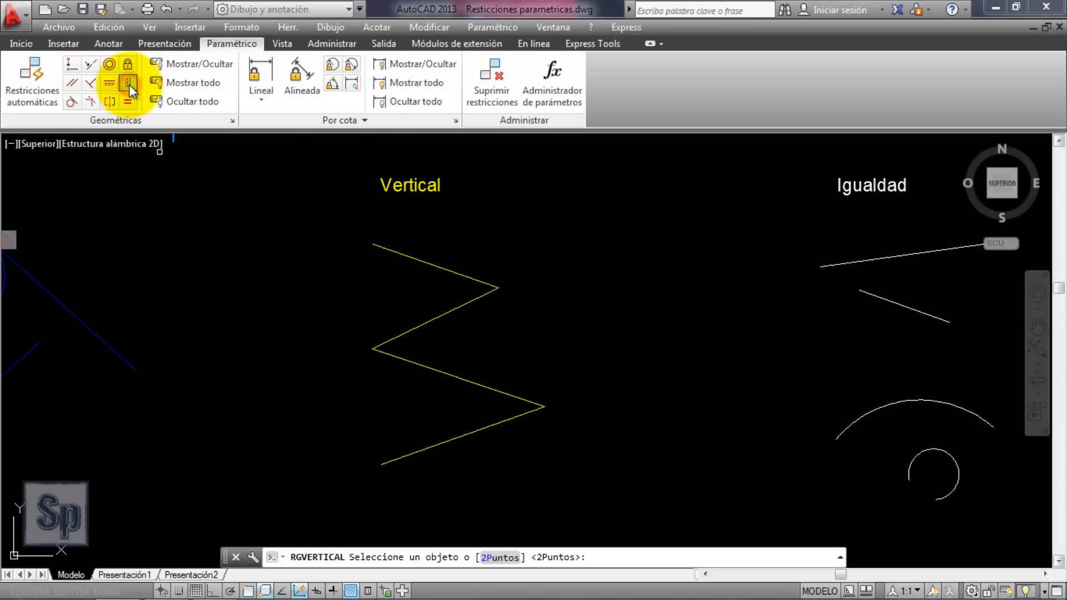
left_click(454, 376)
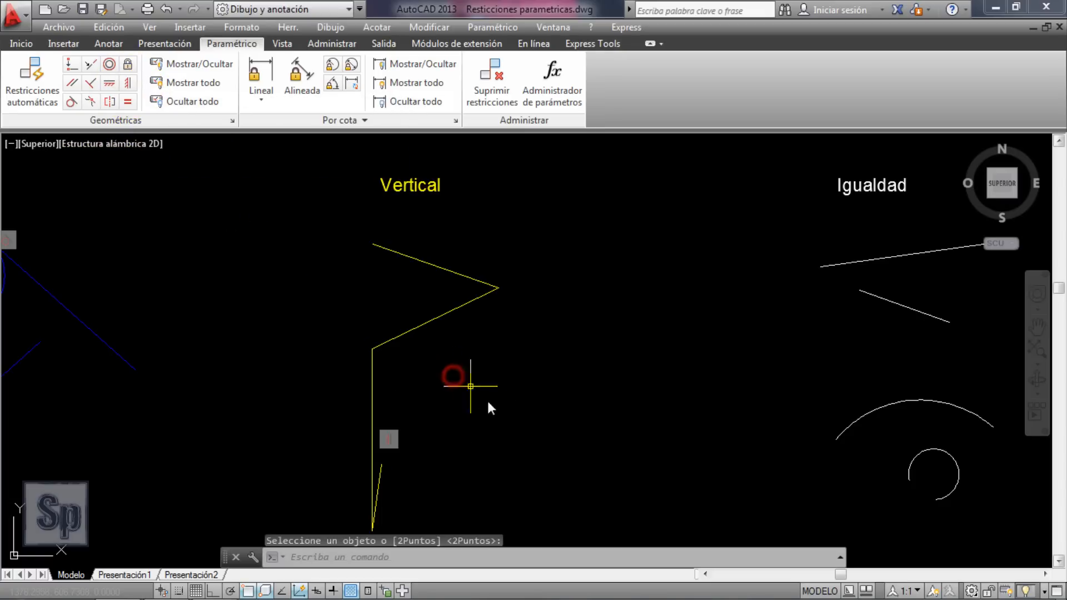
scroll(595, 233, "down", 2)
scroll(556, 361, "up", 2)
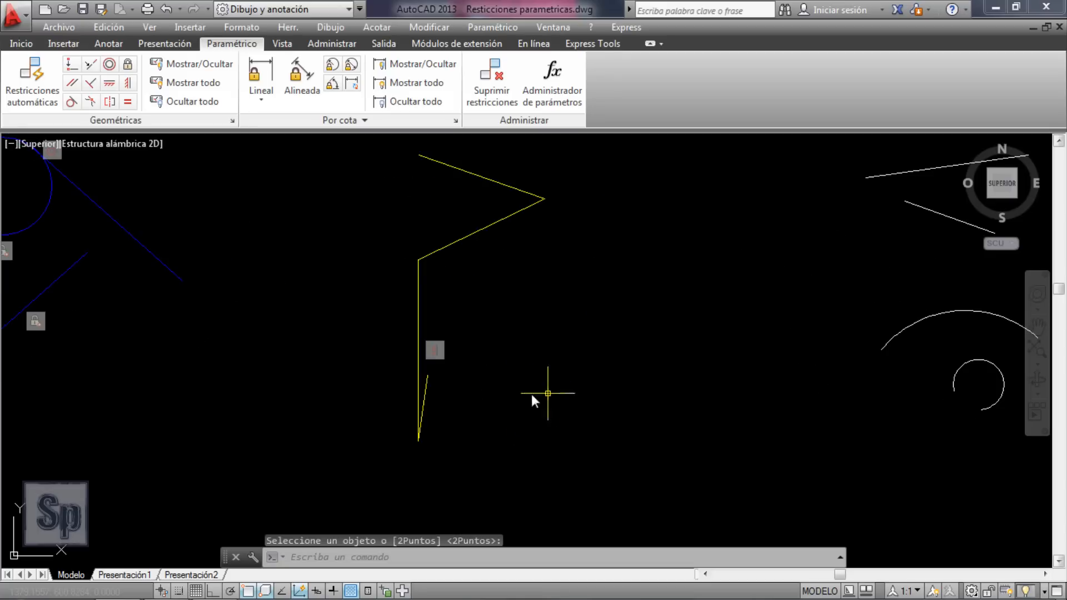
key("Escape")
Step: Stretch the yellow polyline by moving the vertical segment's upper vertex to the right and the lowest segment upward by its midpoint
left_click(478, 239)
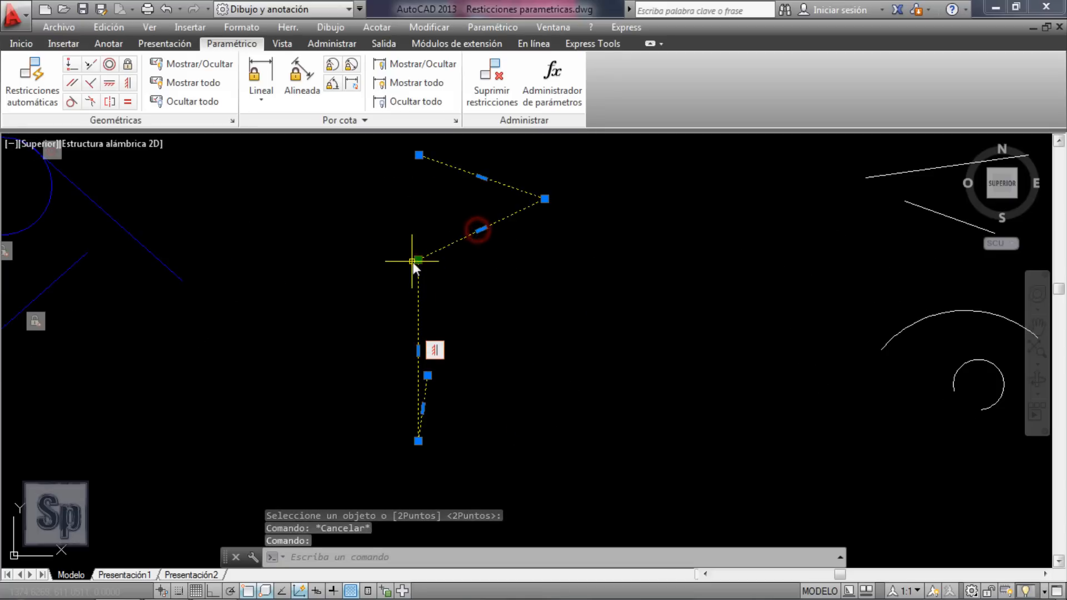
left_click(418, 259)
left_click(540, 268)
key("Escape")
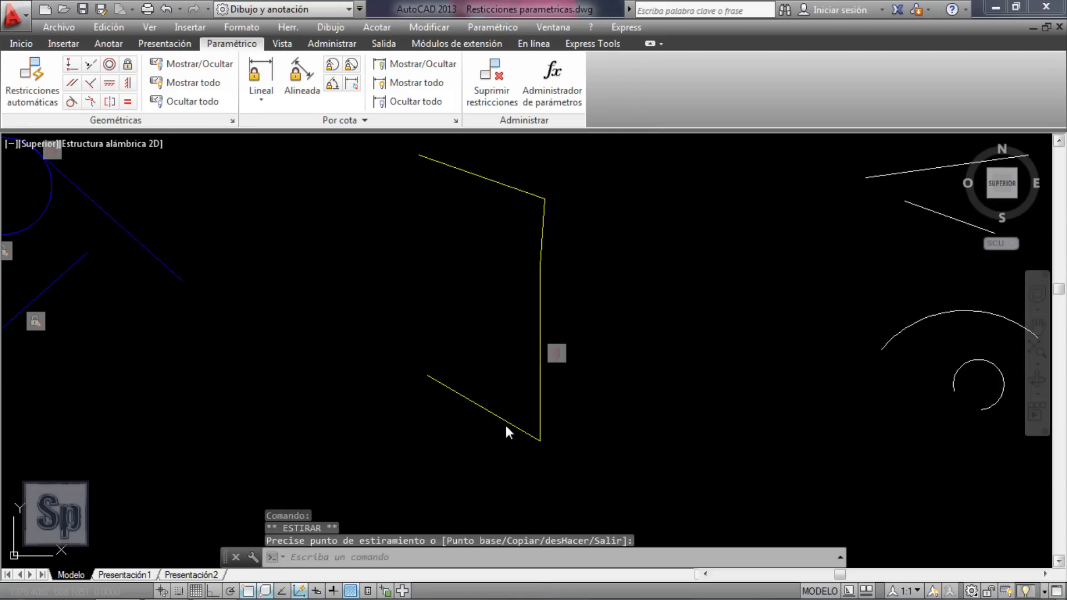
left_click(516, 426)
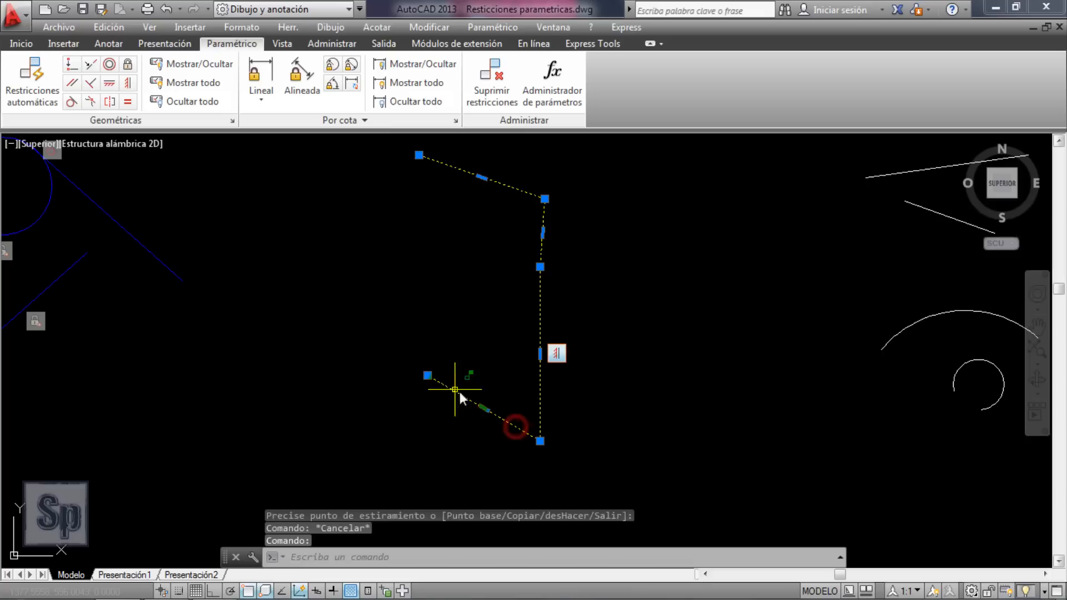
left_click(484, 409)
key("Escape")
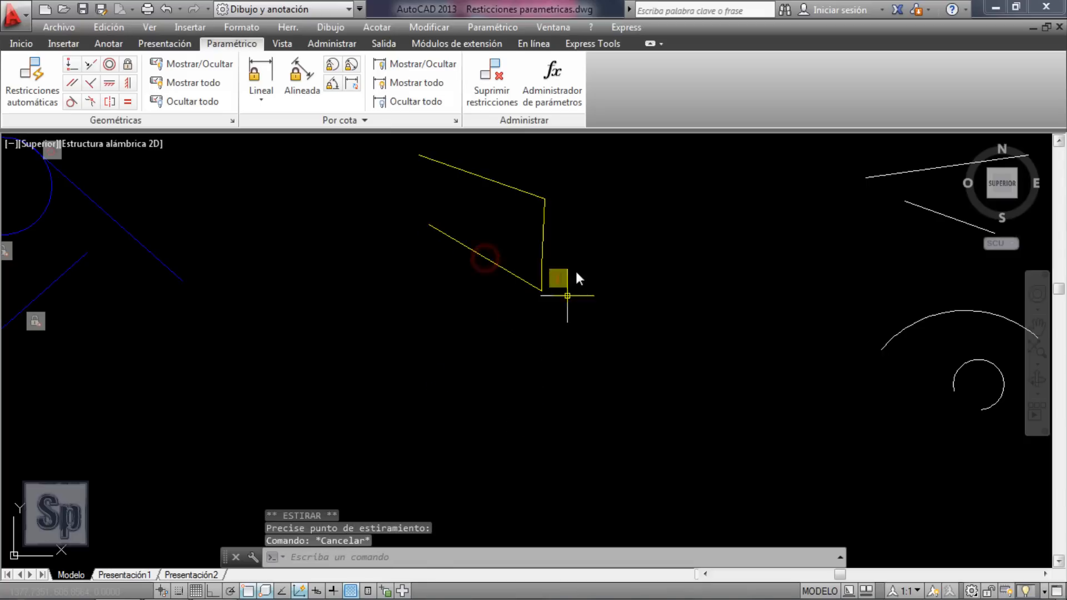
Step: Stretch the upper vertex of the yellow polyline's vertical segment farther right and slightly up, and clear the selection
left_click(543, 274)
left_click(544, 267)
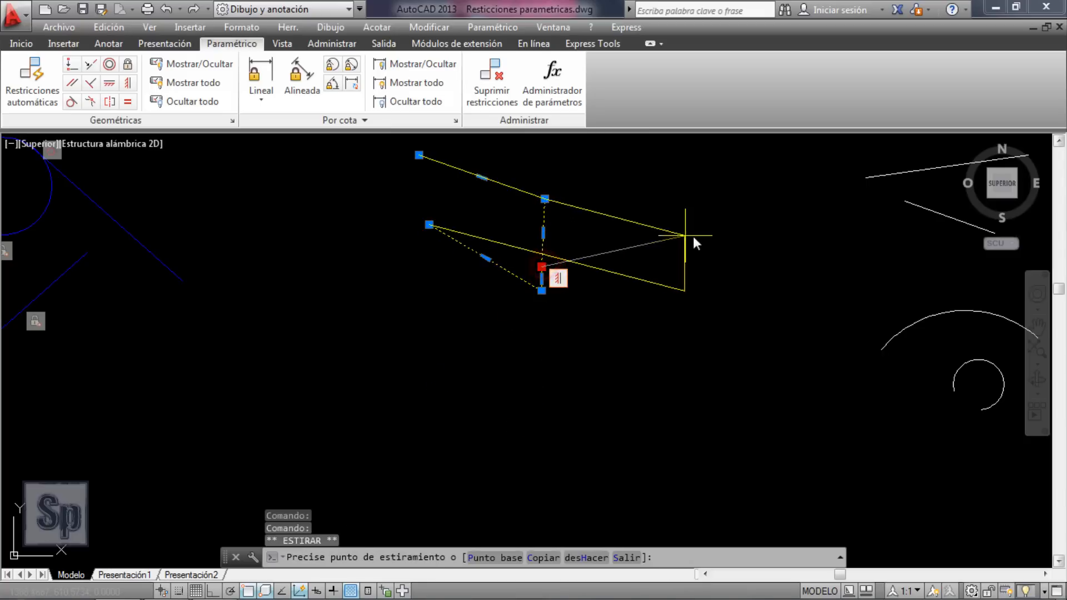
left_click(692, 236)
key("Escape")
Step: Apply an Equal constraint between the two white lines under Igualdad, with the upper line as the reference
scroll(324, 267, "down", 2)
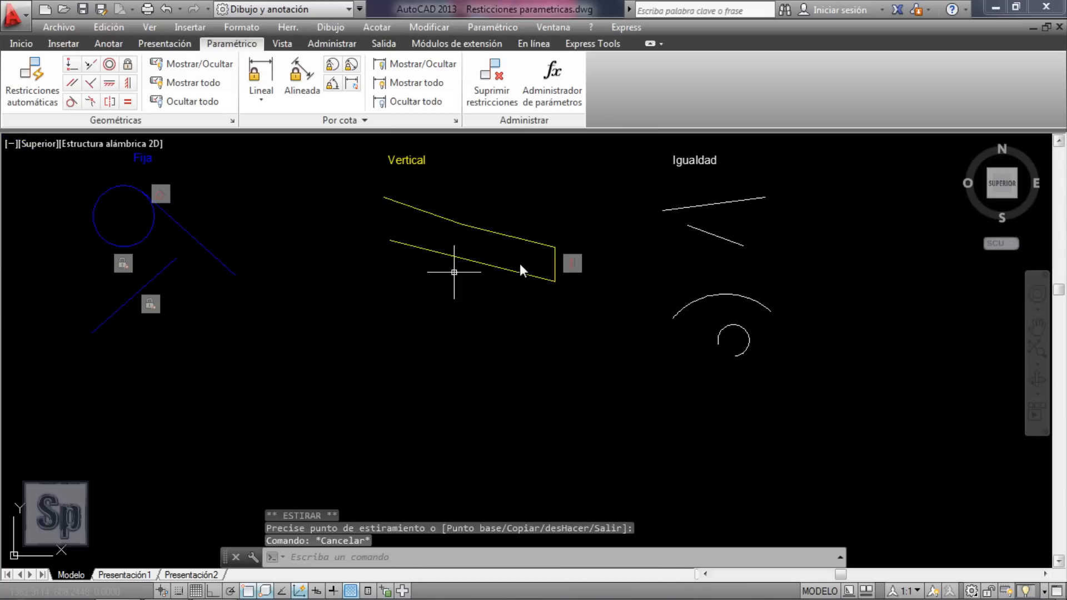
scroll(307, 251, "down", 2)
scroll(631, 216, "up", 4)
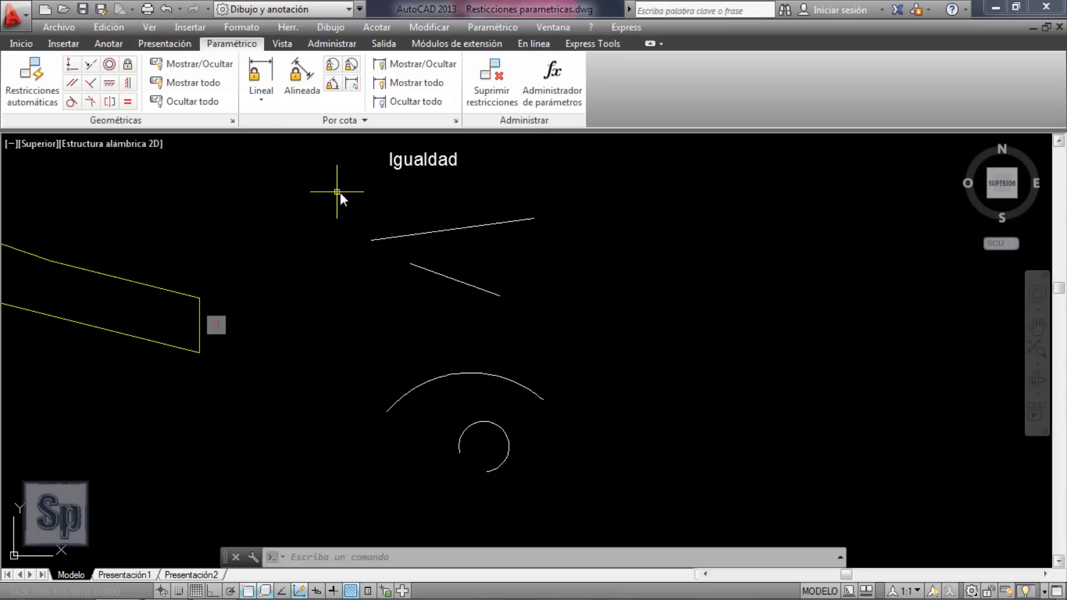
scroll(339, 192, "up", 2)
left_click(127, 102)
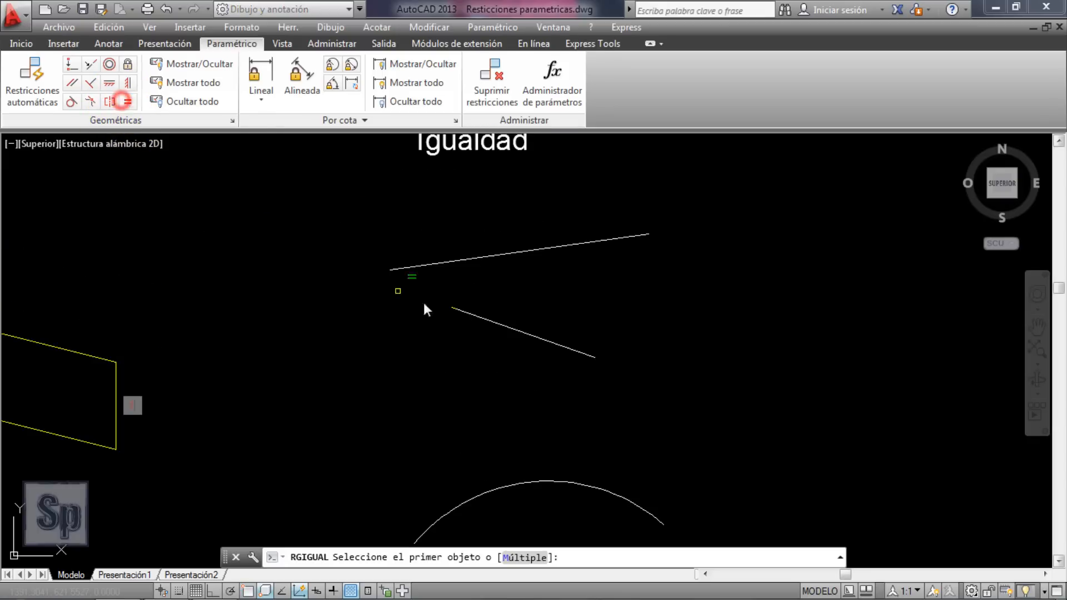
left_click(512, 253)
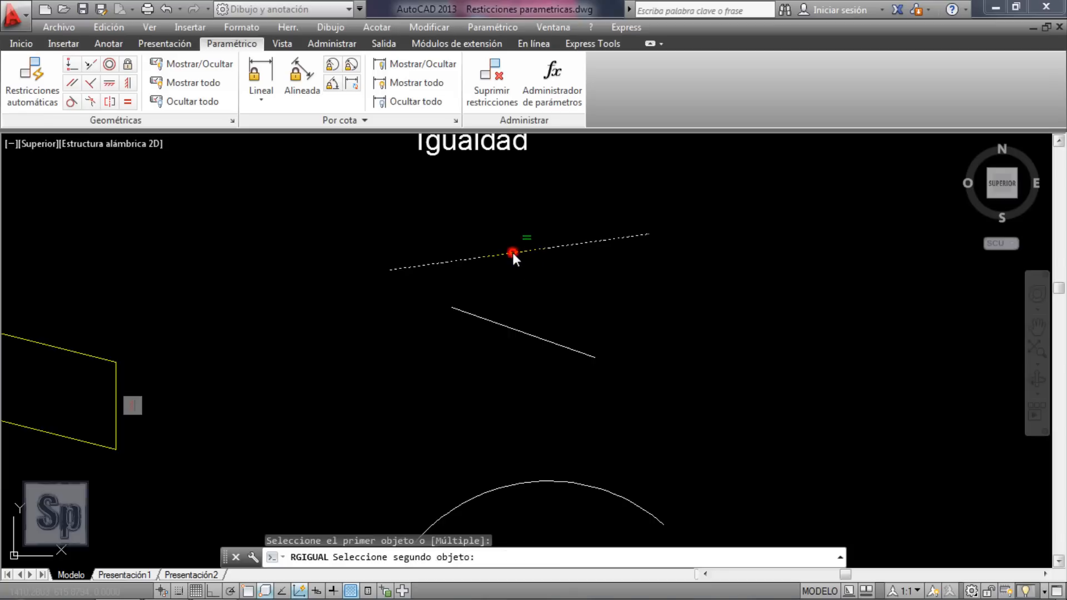
left_click(515, 329)
key("Escape")
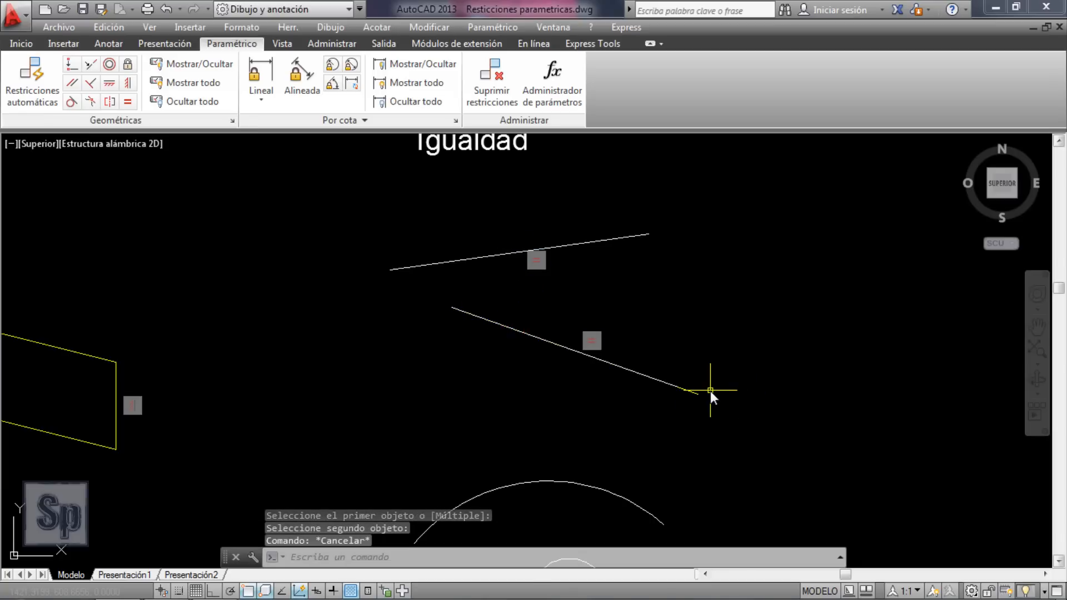
Step: Shorten the upper white line by moving its right endpoint inward to the left, and clear the selection
left_click(626, 240)
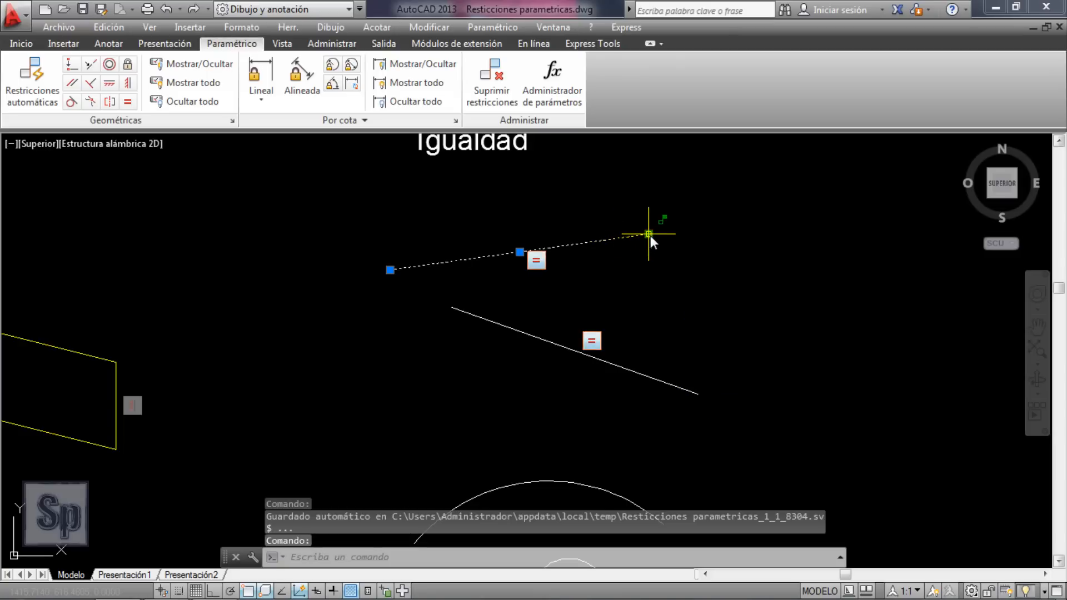
left_click(648, 234)
left_click(538, 249)
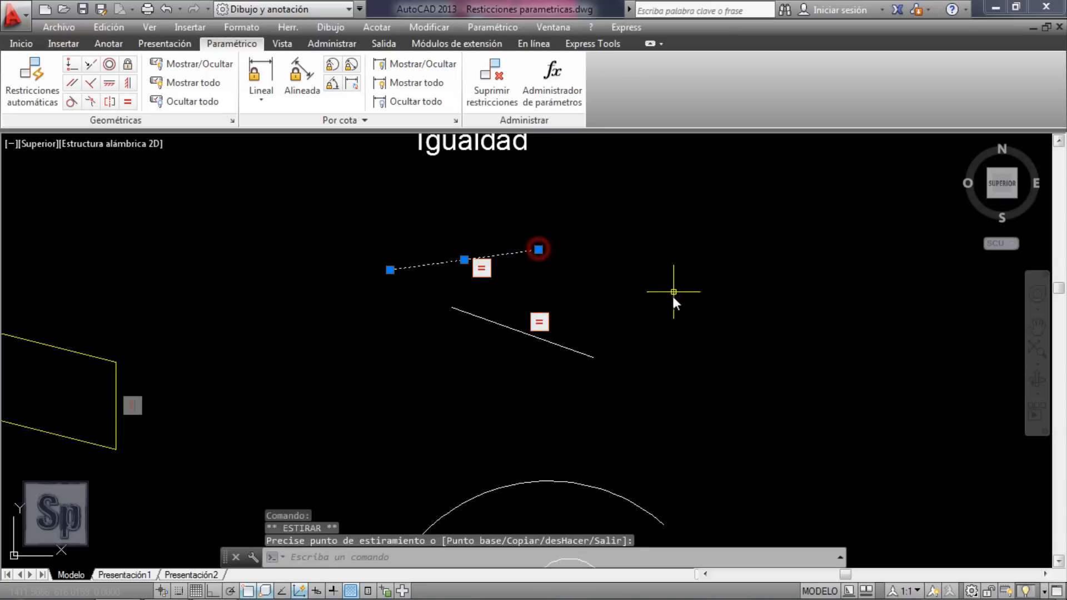
key("Escape")
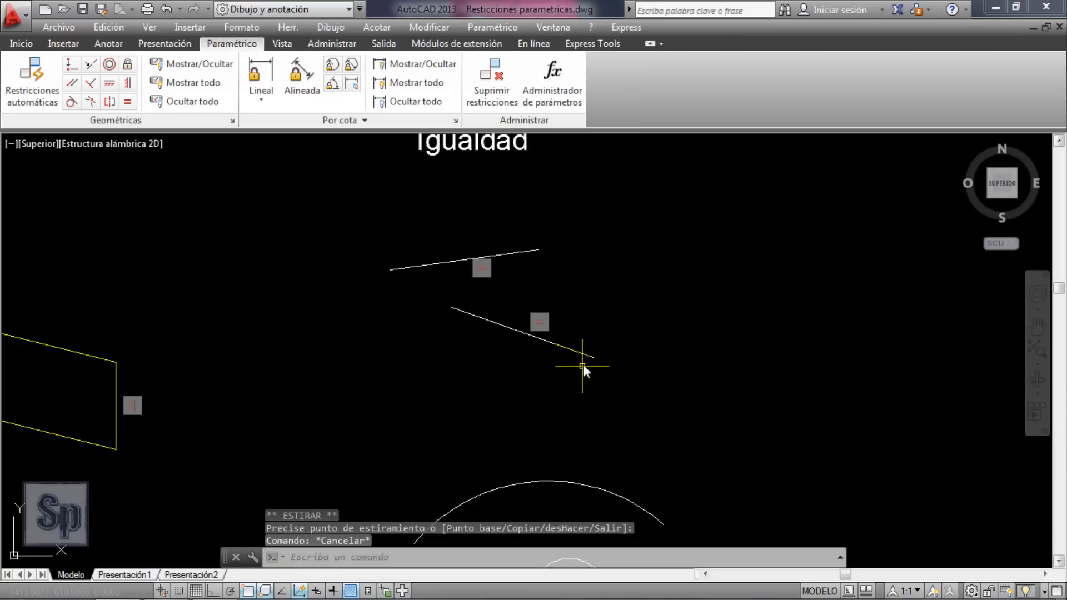
Step: Lengthen the lower white line by moving its right endpoint outward and slightly up, and clear the selection
left_click(582, 354)
left_click(594, 358)
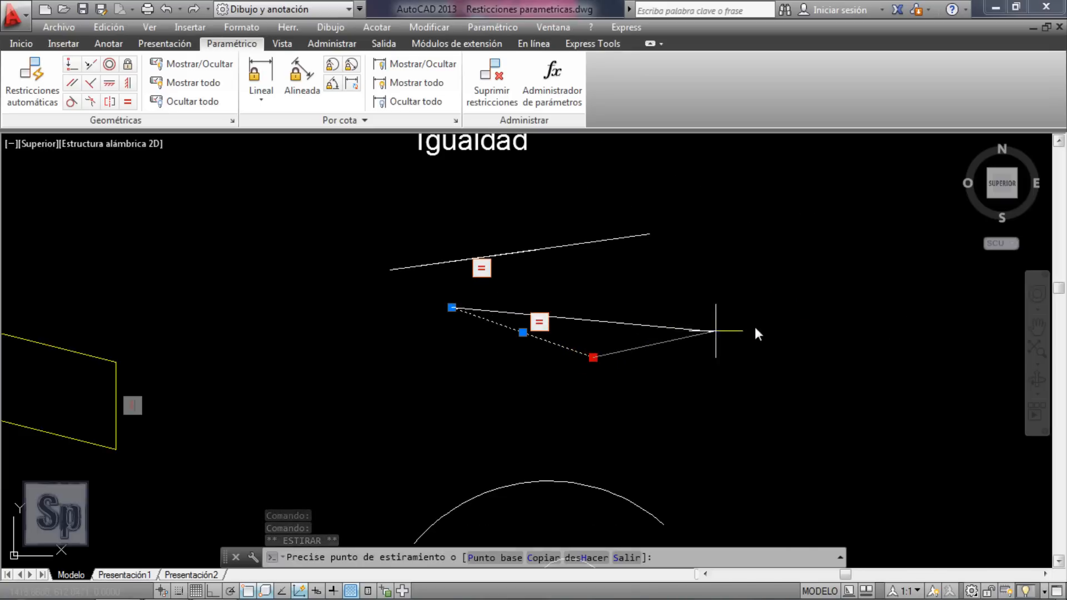
left_click(791, 320)
key("Escape")
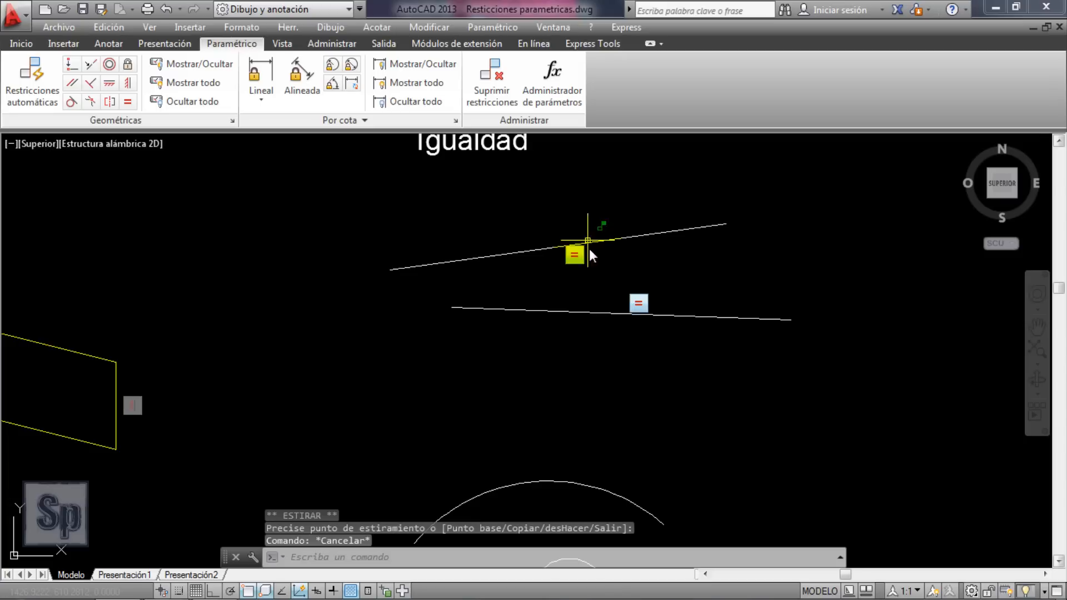
Step: Apply an Equal constraint between the two white arcs below the lines, with the wide upper arc as the reference
scroll(614, 352, "down", 5)
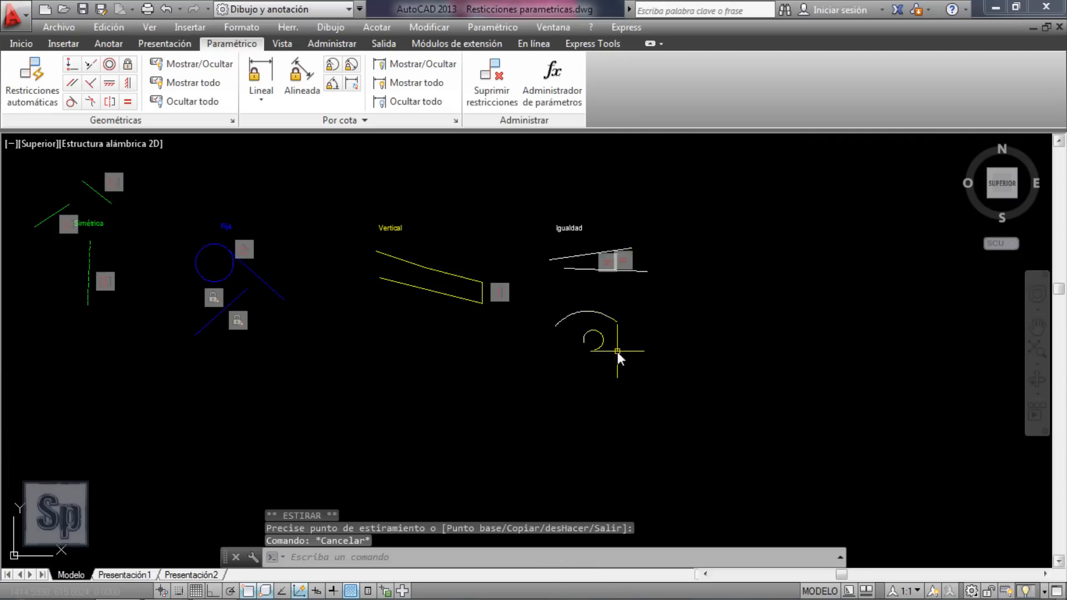
scroll(556, 294, "up", 6)
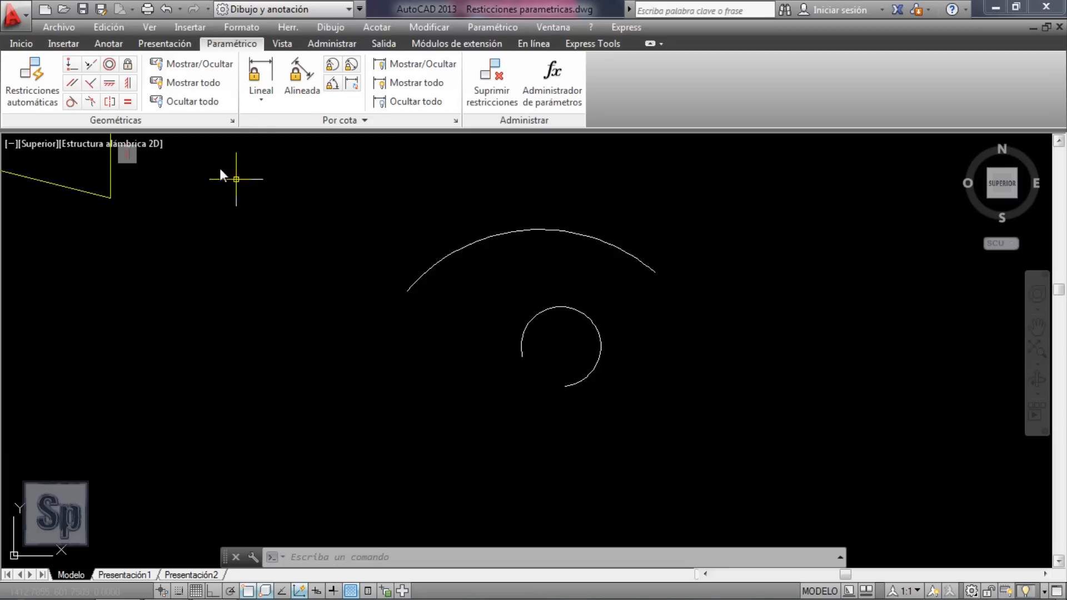
left_click(128, 101)
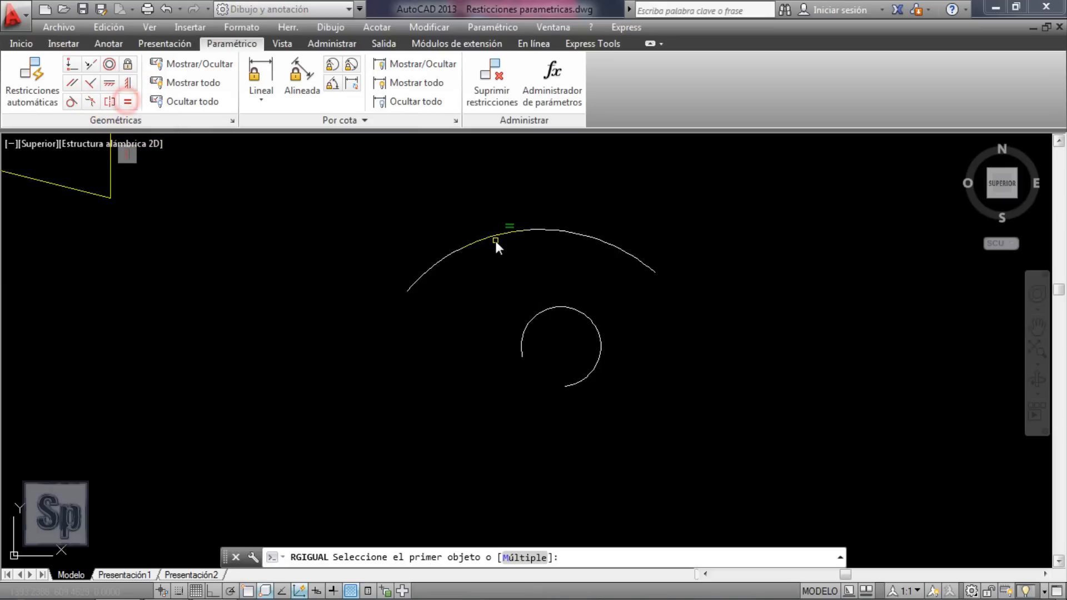
left_click(495, 241)
left_click(577, 310)
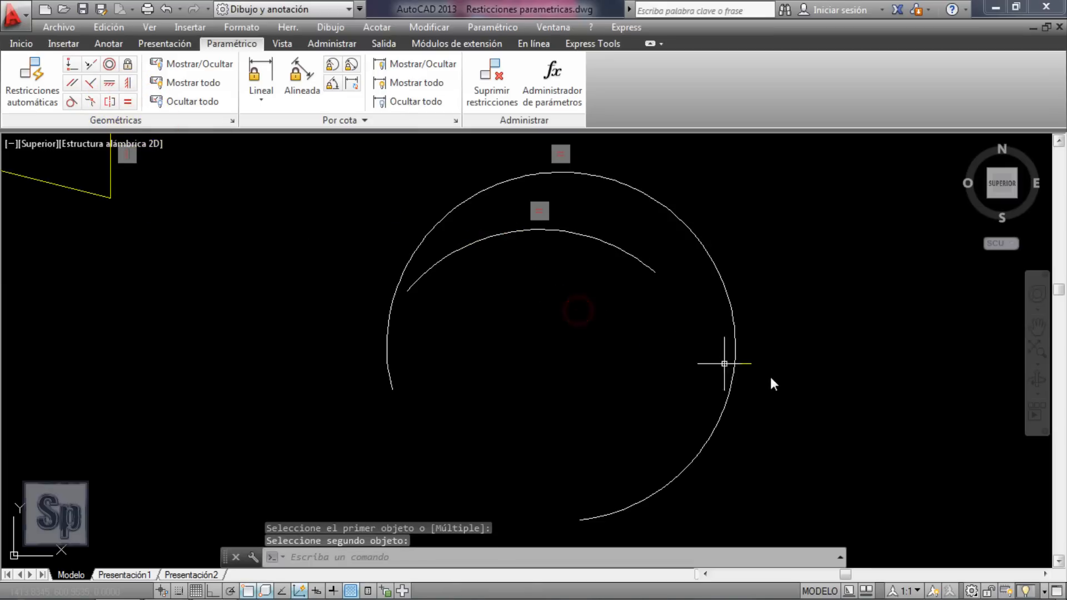
Step: Stretch the upper white arc upward by its midpoint to change its radius, and clear the selection
left_click(564, 230)
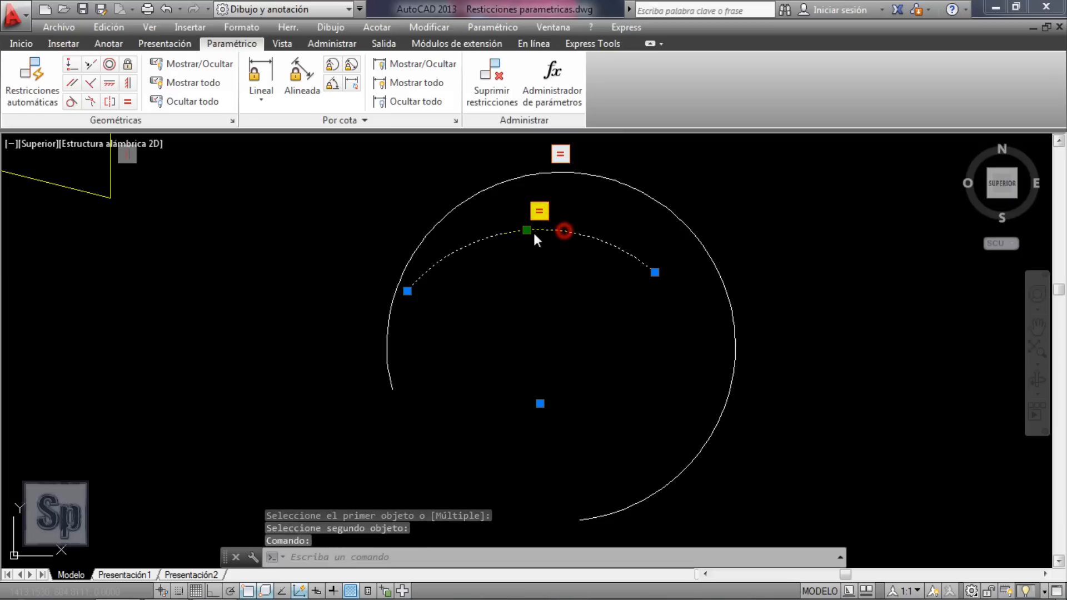
left_click(527, 230)
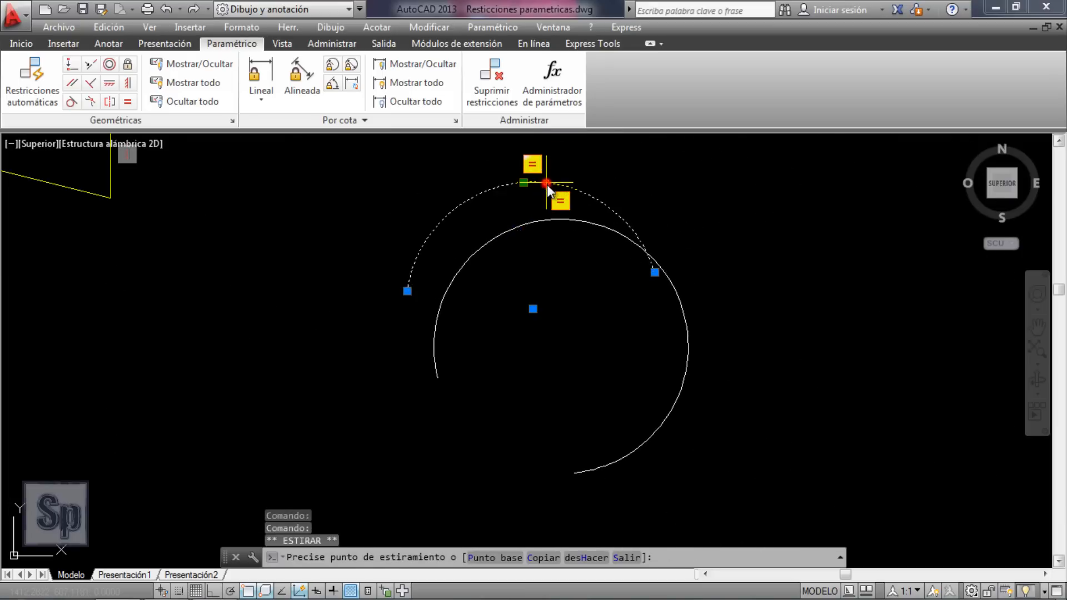
key("Escape")
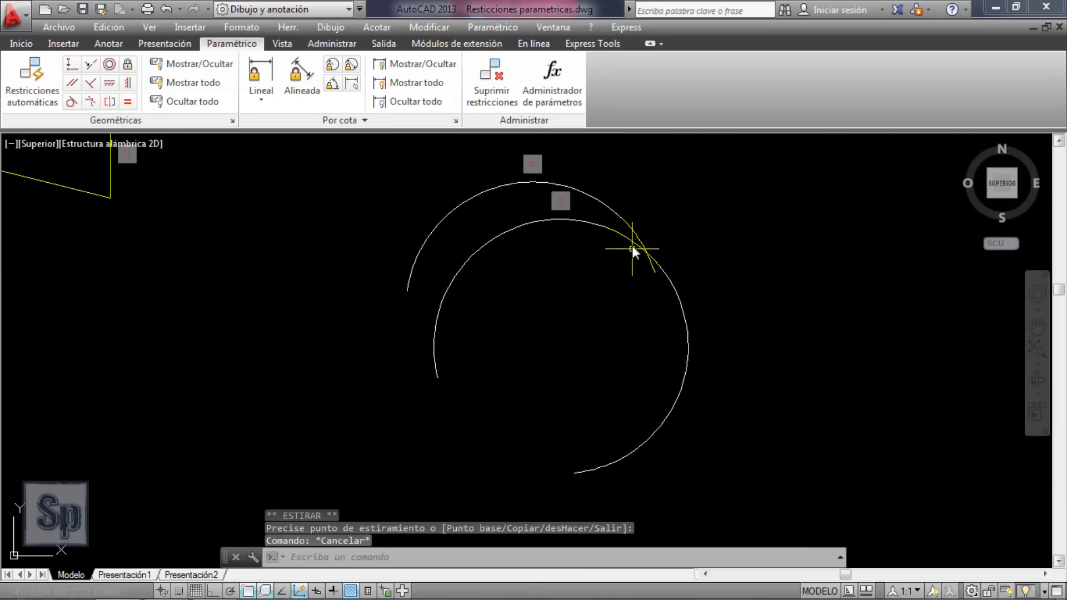
Step: Stretch the lower white arc by moving its left endpoint to the right, and clear the selection
left_click(632, 245)
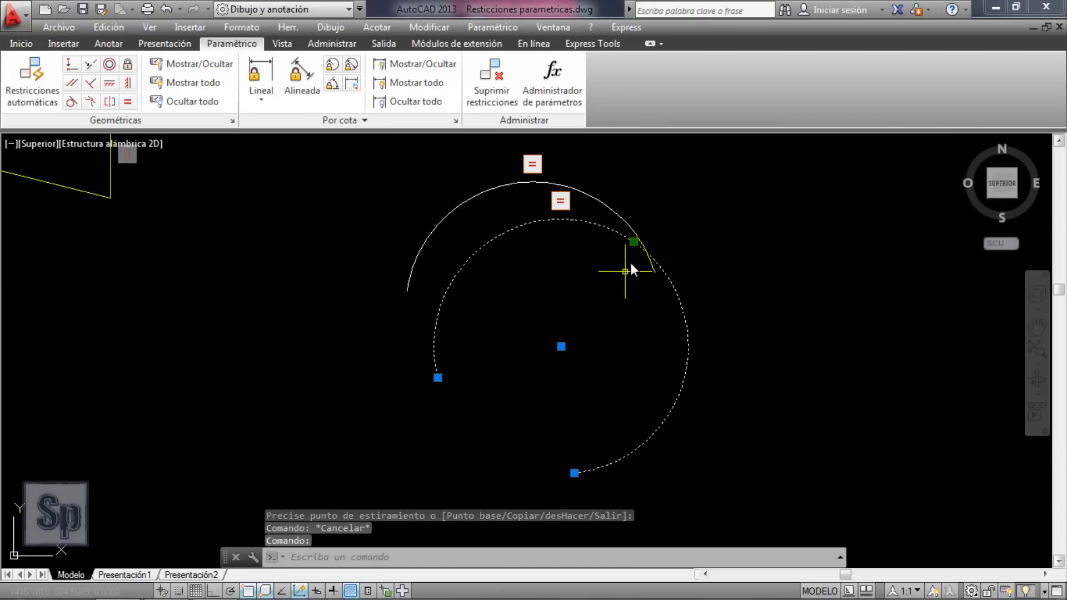
left_click(437, 378)
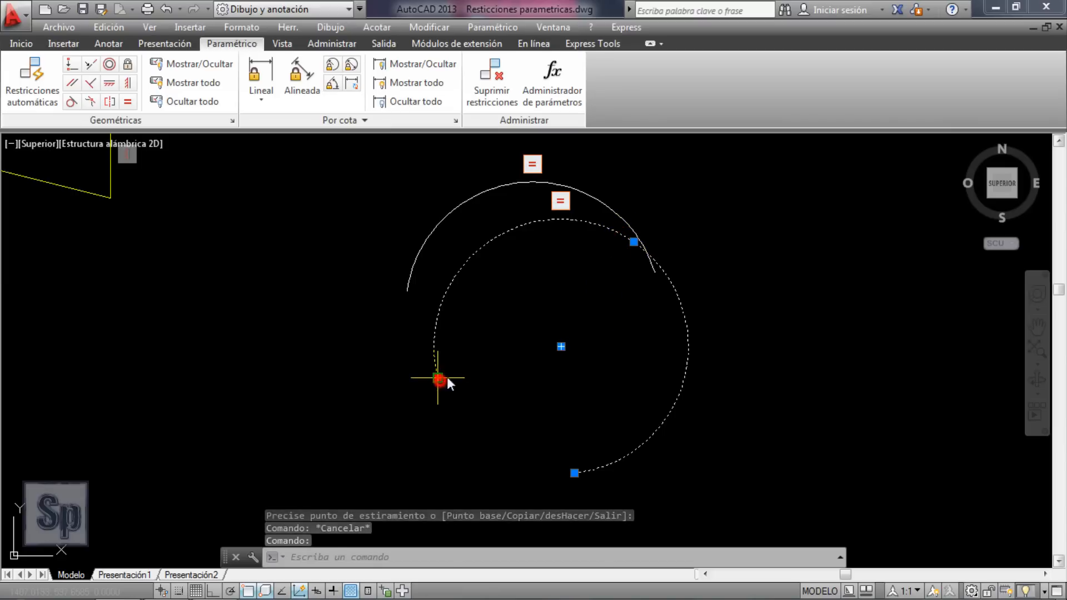
left_click(589, 369)
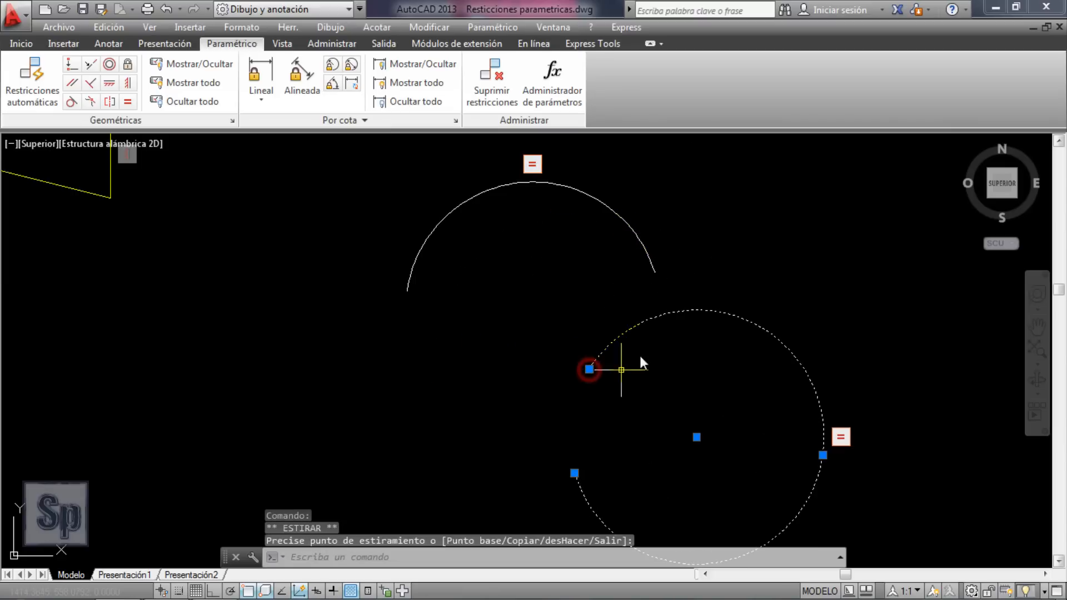
key("Escape")
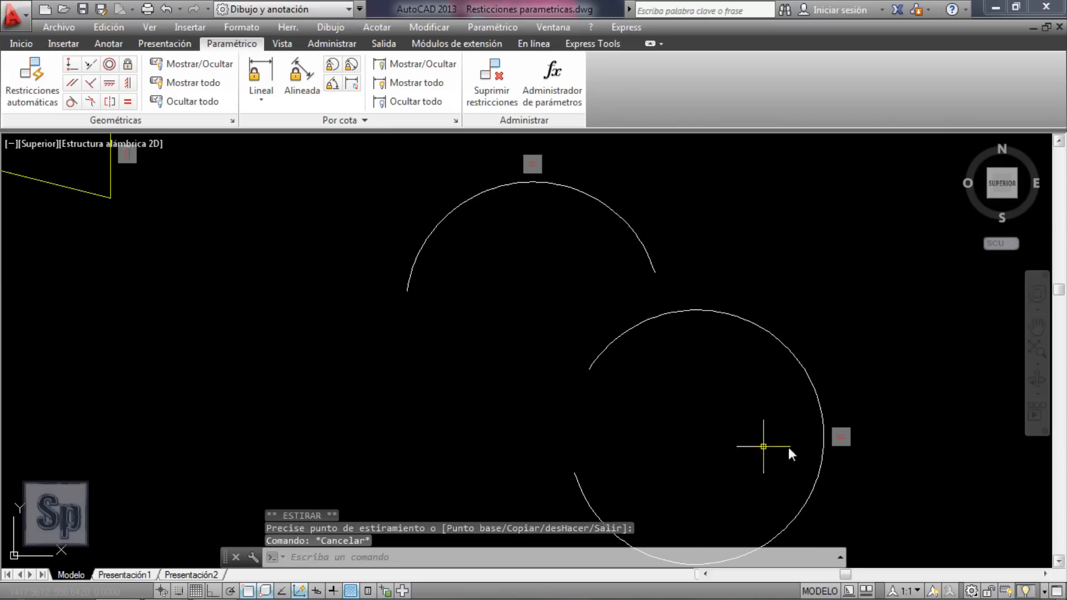
Step: Raise the midpoint of the upper white arc further up and to the left, and clear the selection
left_click(551, 185)
left_click(524, 183)
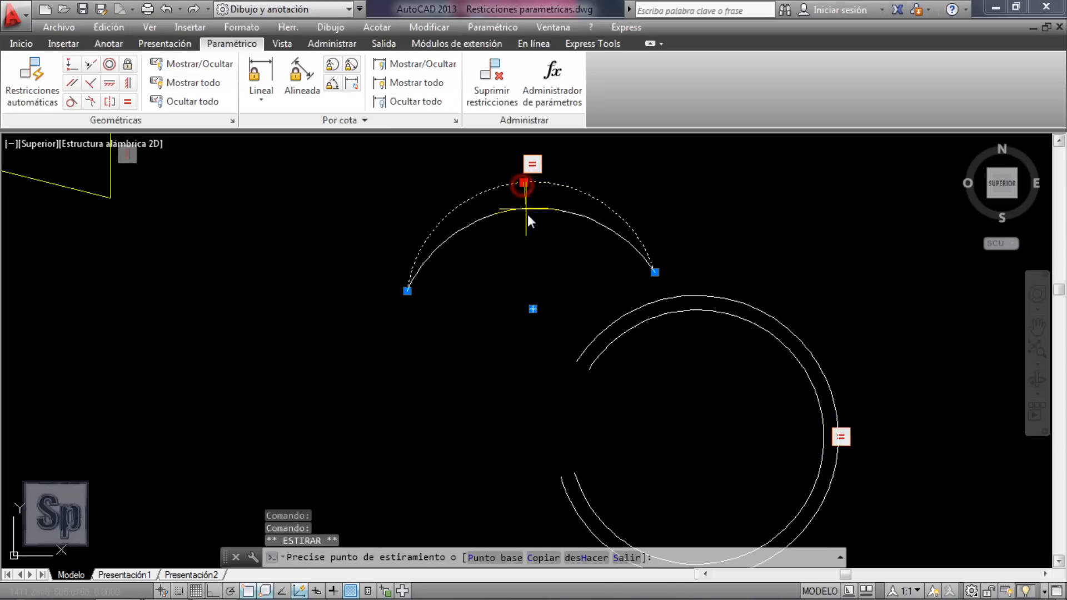
left_click(492, 149)
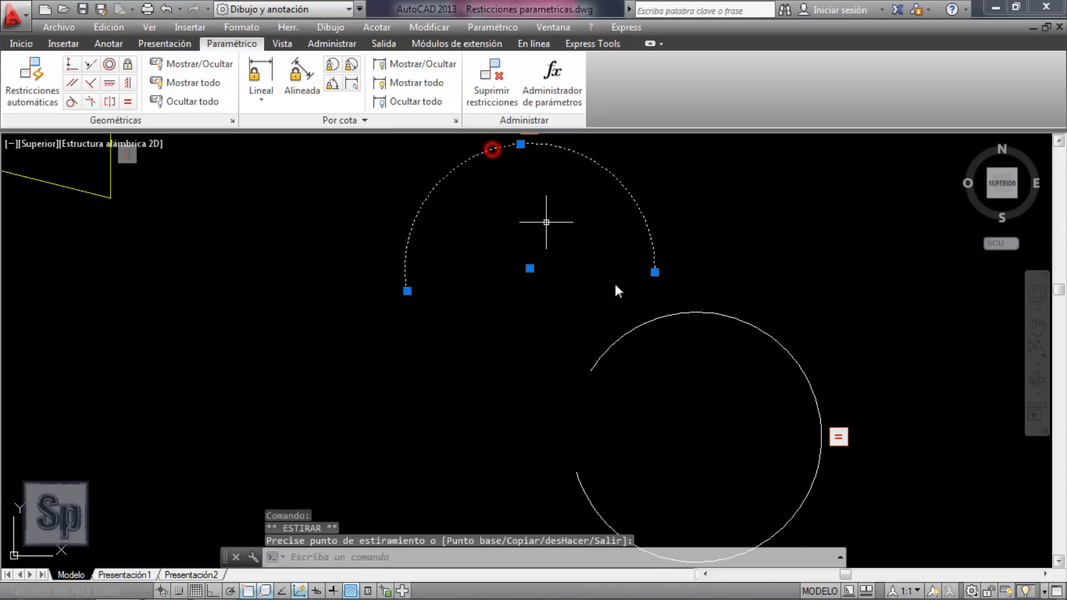
key("Escape")
scroll(643, 352, "down", 8)
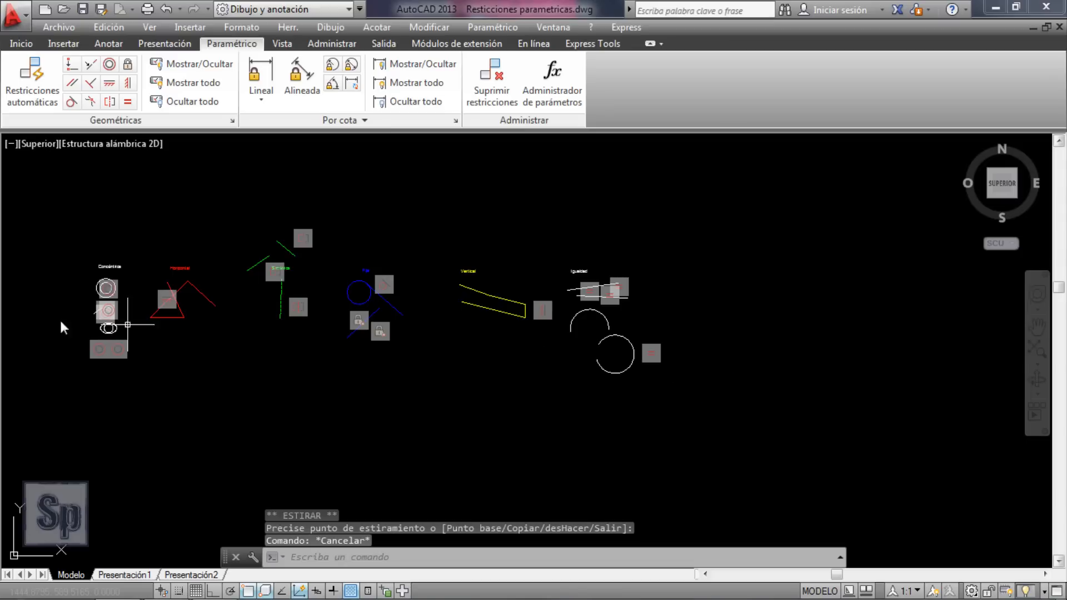
scroll(61, 323, "up", 2)
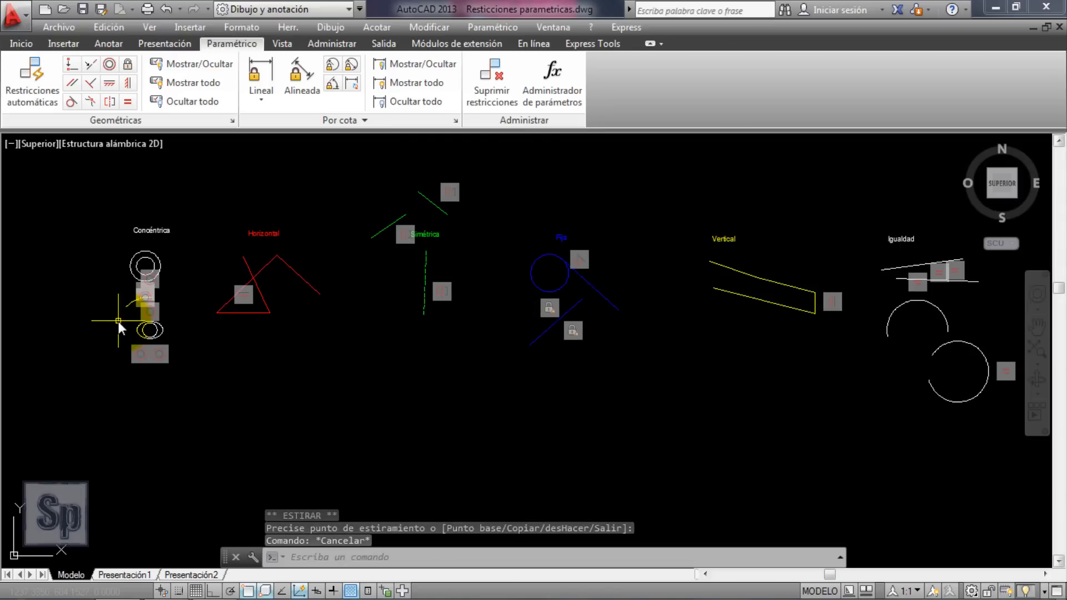